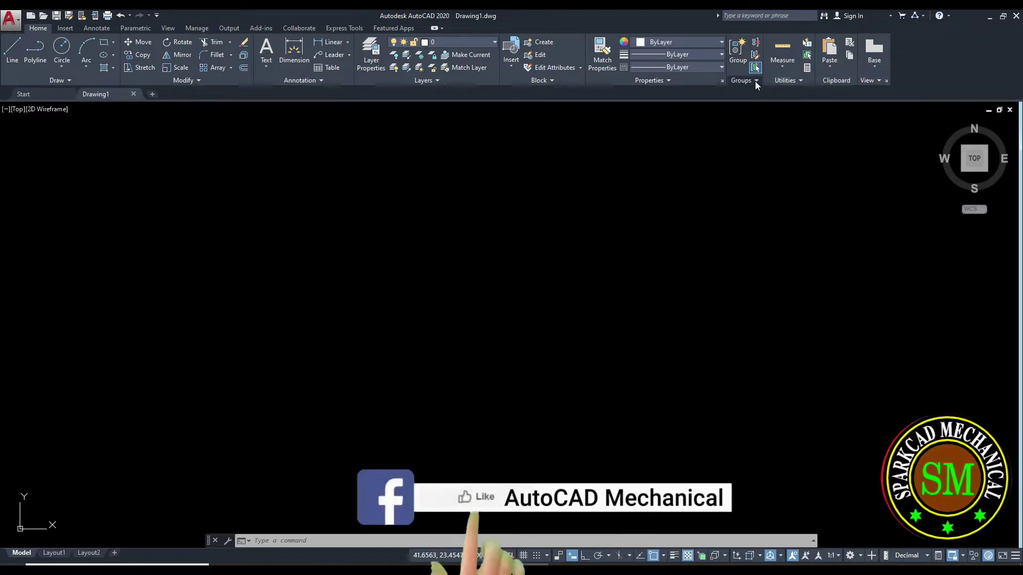
Browse the Groups and Utilities panel options, then start Quick measuring on the empty drawing.
click(757, 80)
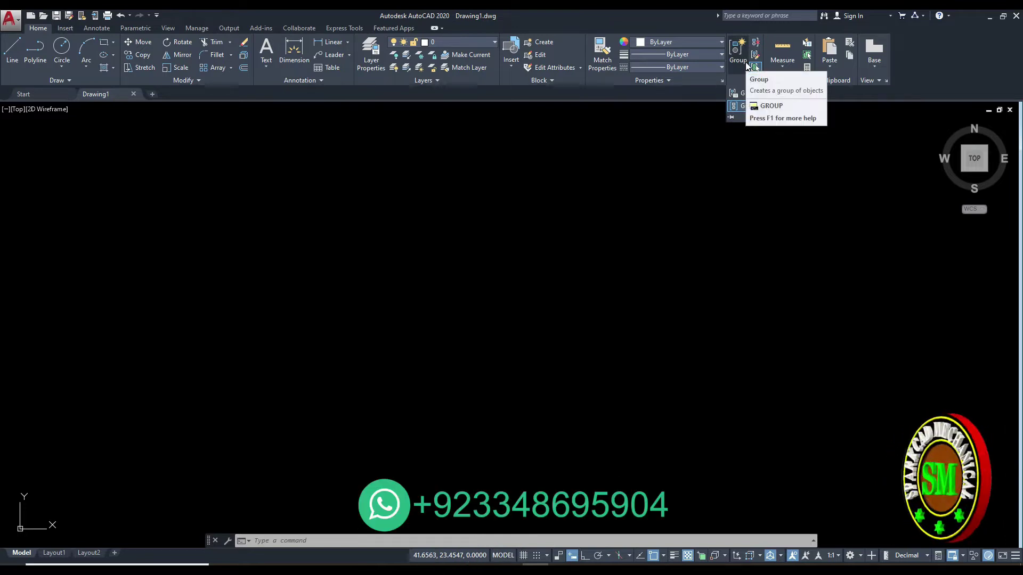
click(762, 187)
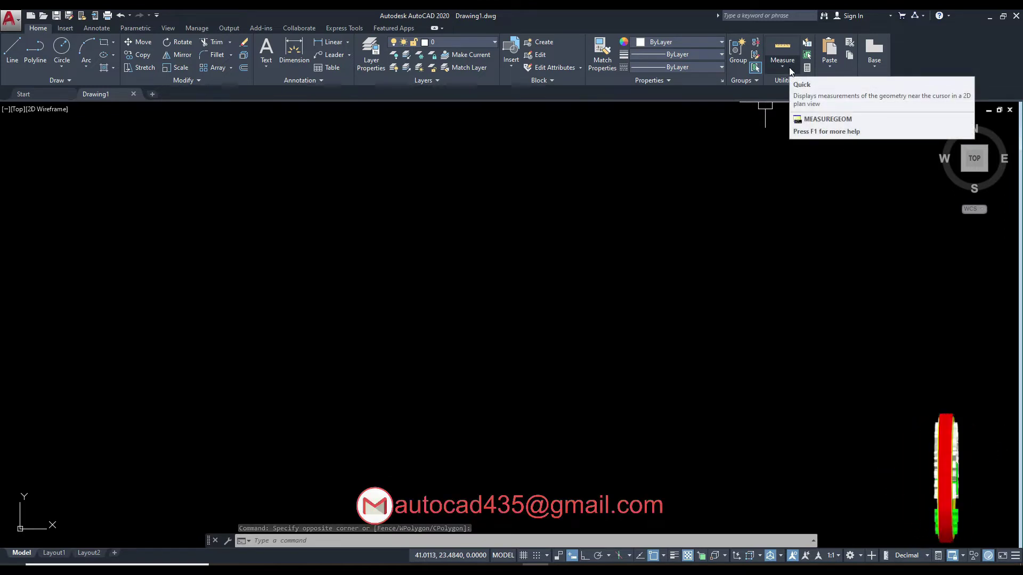
click(790, 68)
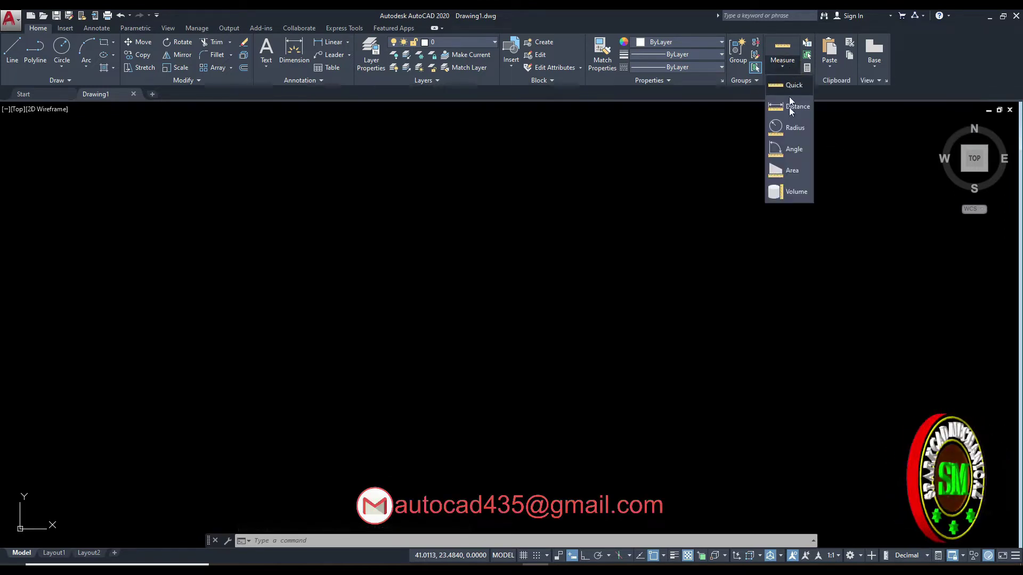
click(670, 229)
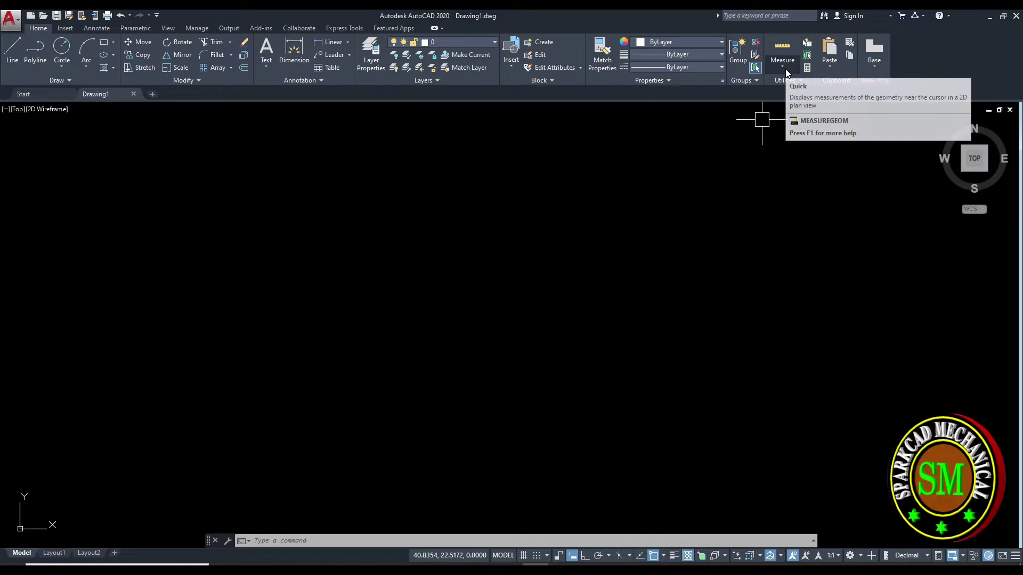
click(786, 69)
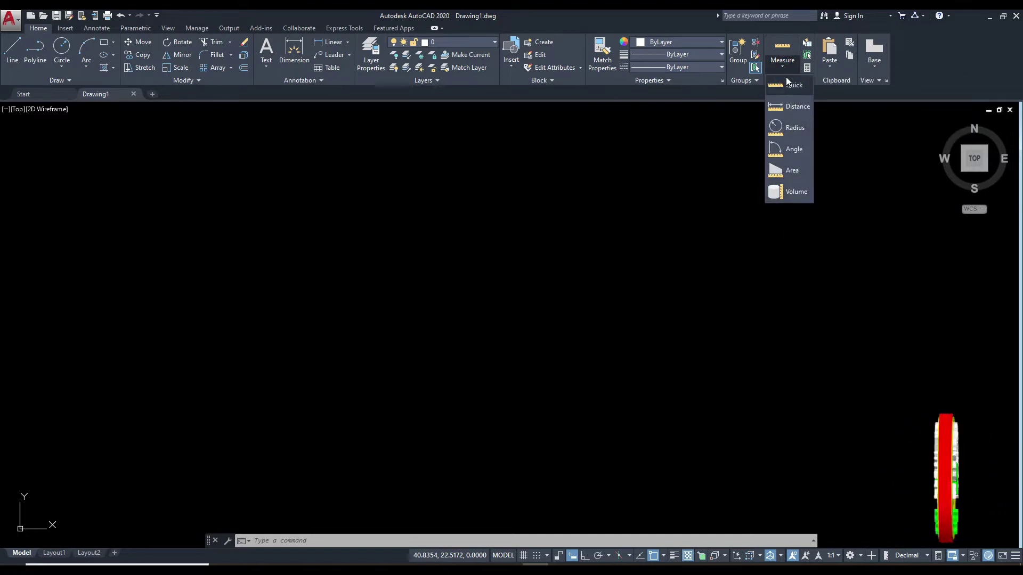
click(737, 222)
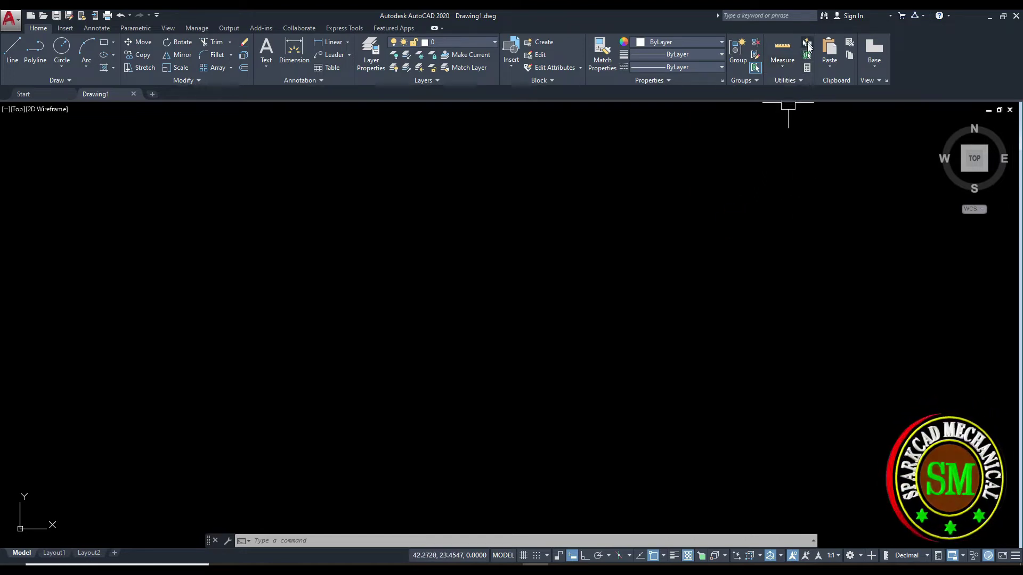
click(799, 83)
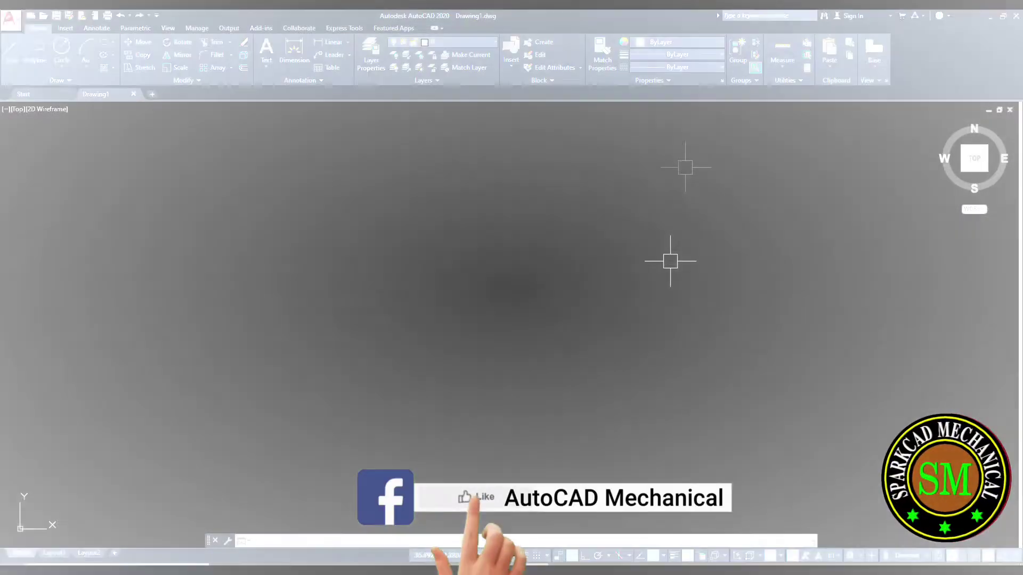
click(784, 69)
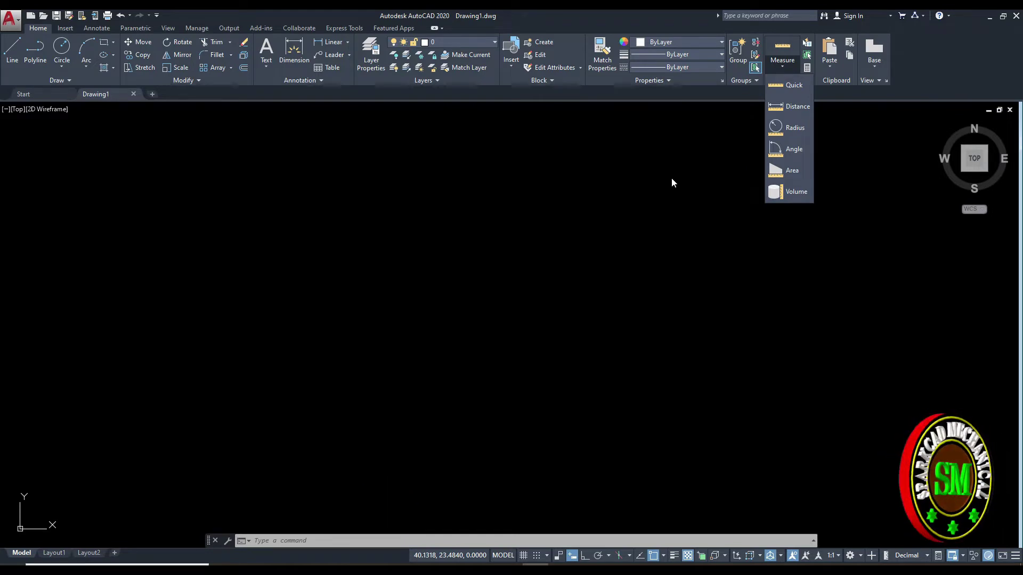
click(791, 92)
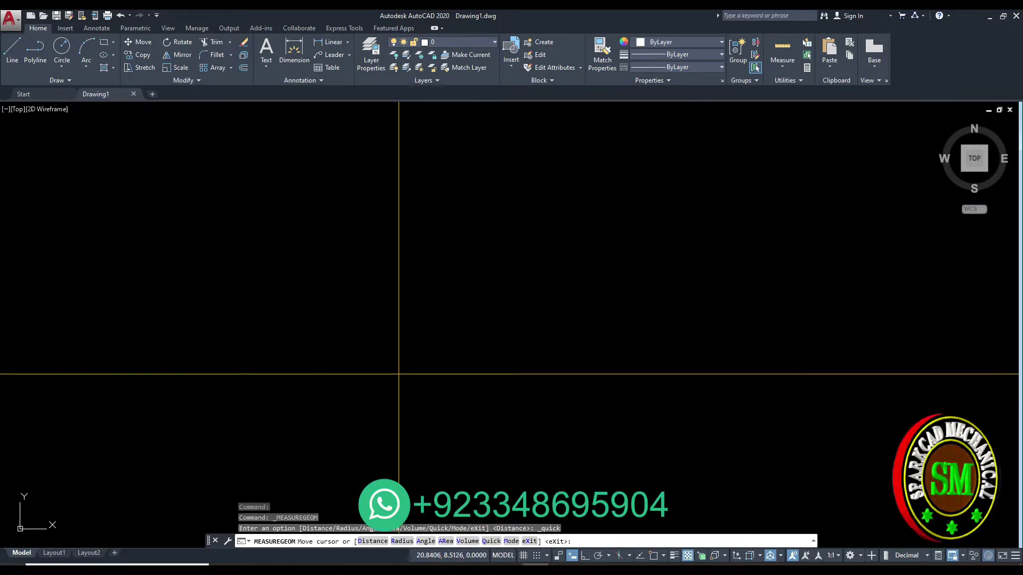
Draw a slanted line rising from lower left to upper right.
key(Escape)
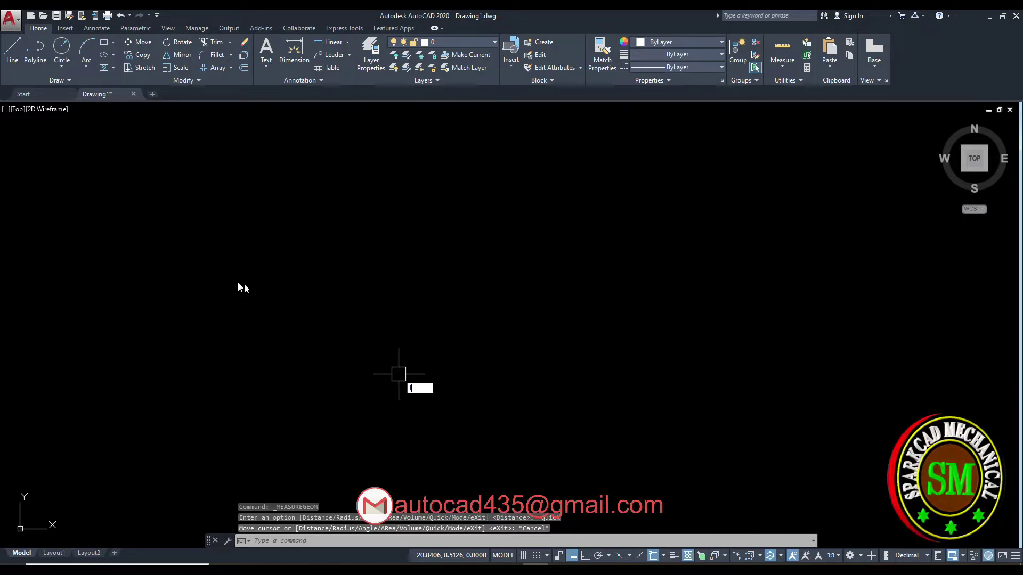
text(l)
key(Return)
click(241, 350)
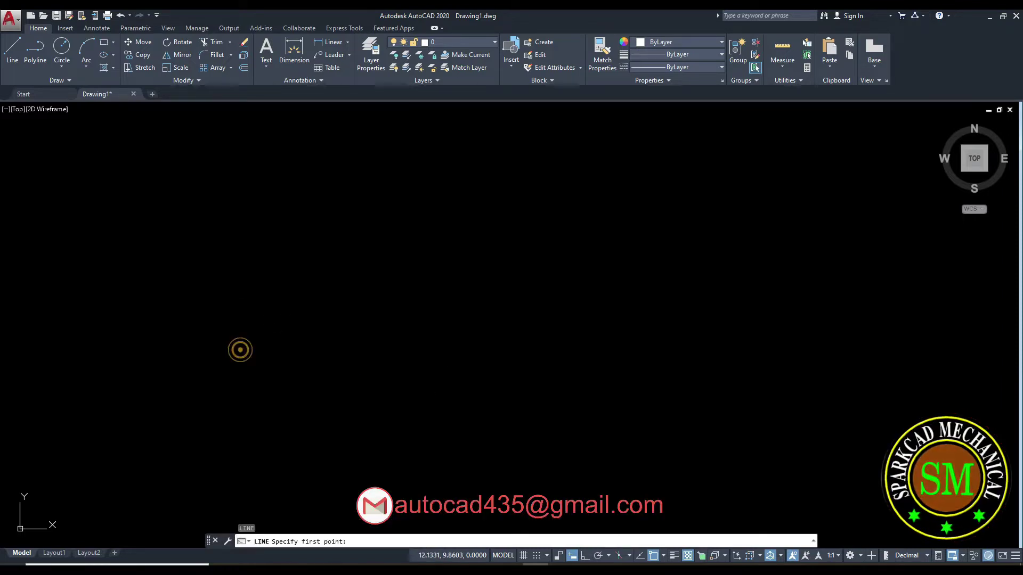
click(417, 246)
key(Escape)
middle_drag(512, 313, 457, 297)
Draw a circle to the right of the slanted line.
key(Return)
click(486, 311)
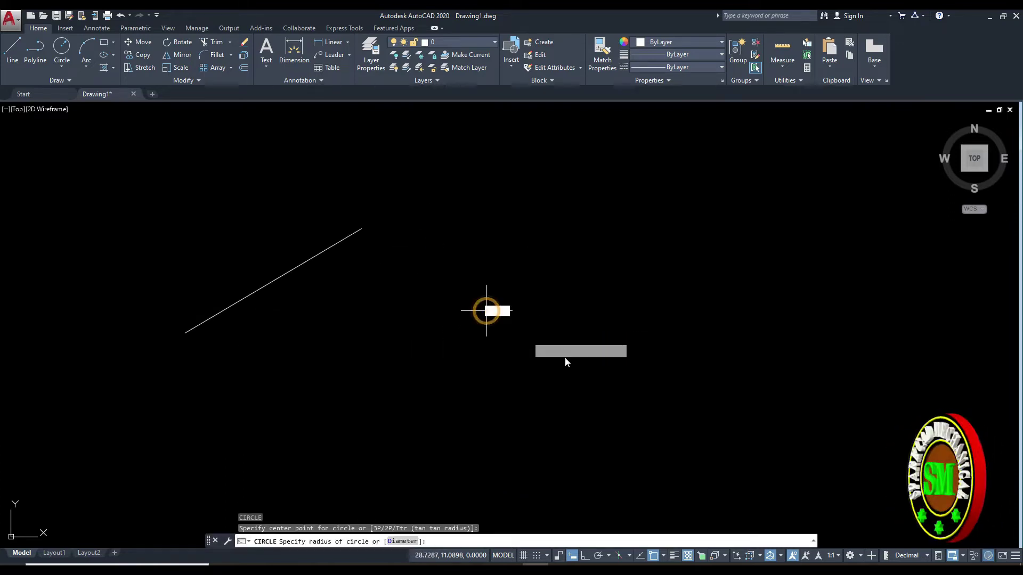
click(543, 350)
mouse_move(623, 248)
middle_down()
mouse_move(526, 251)
mouse_move(661, 281)
mouse_move(530, 216)
middle_up()
Draw a horizontal line and a roughly 45° line from its left end, then resume Quick measuring.
text(l)
key(Return)
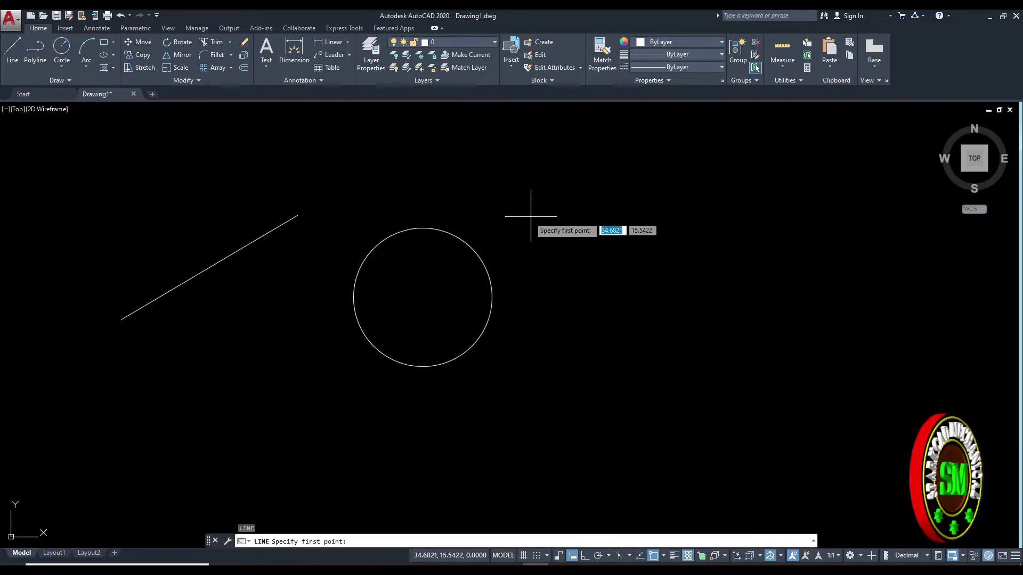
click(560, 419)
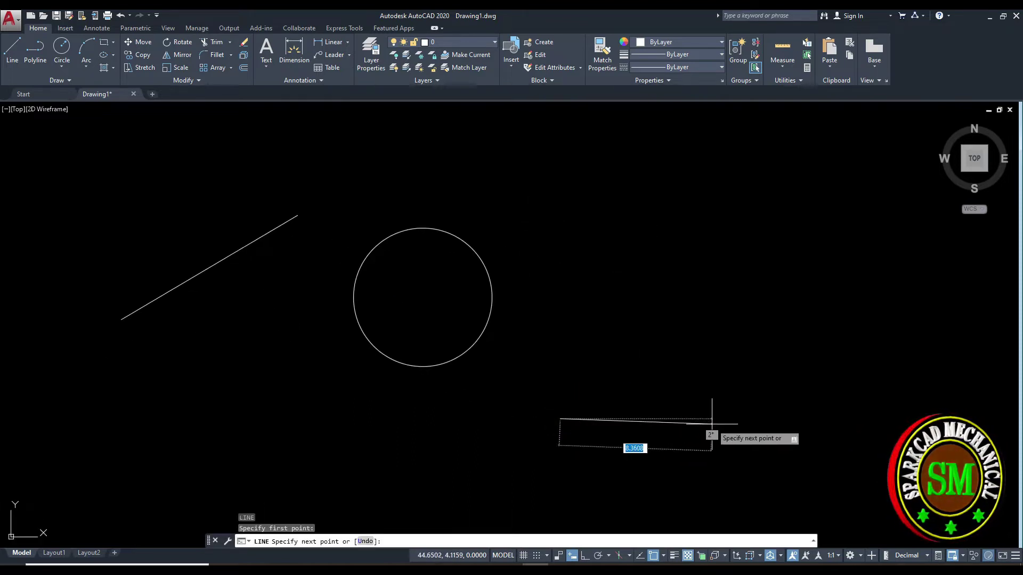
key(F8)
click(728, 409)
key(Escape)
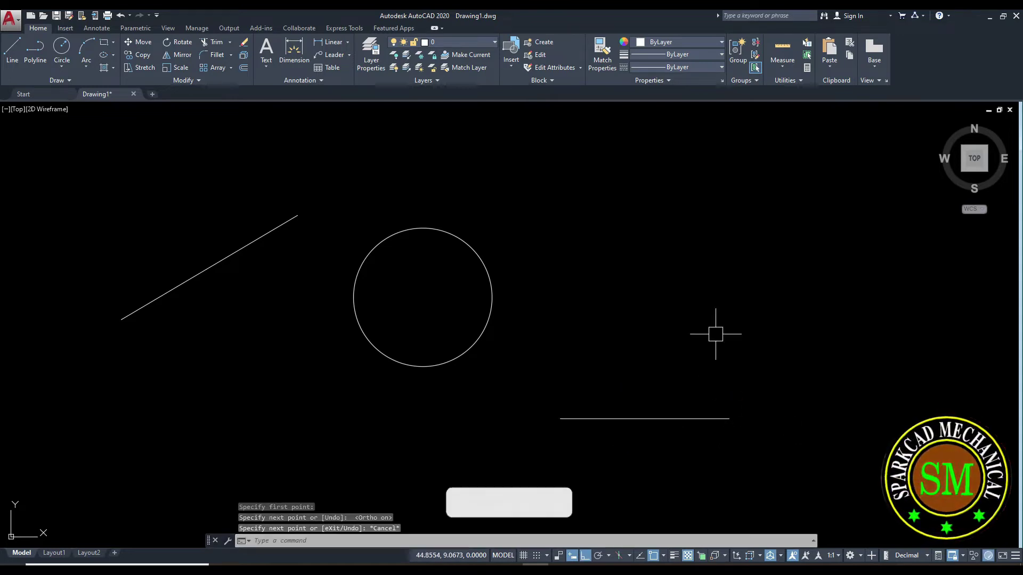
key(Return)
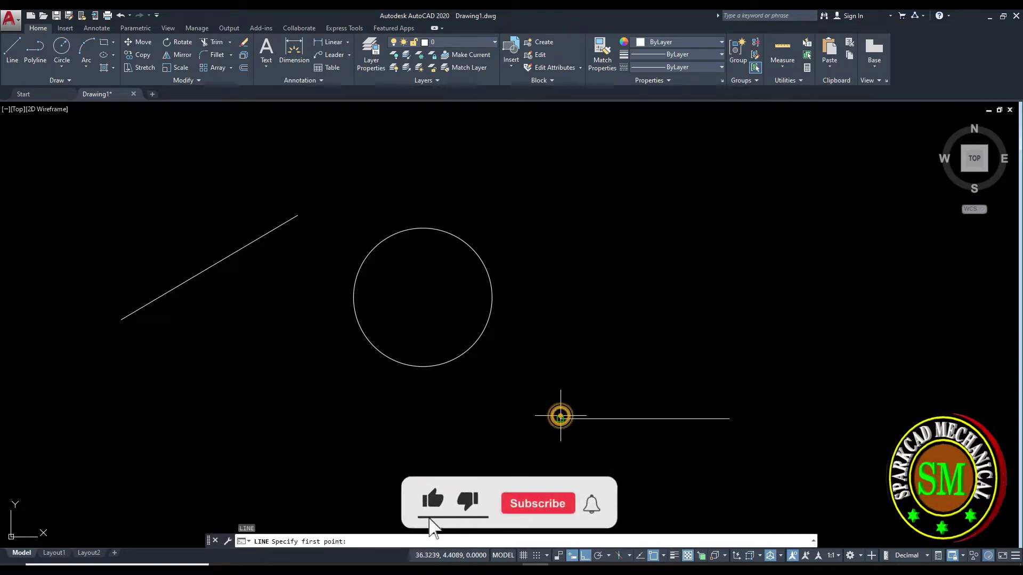
click(560, 419)
key(F8)
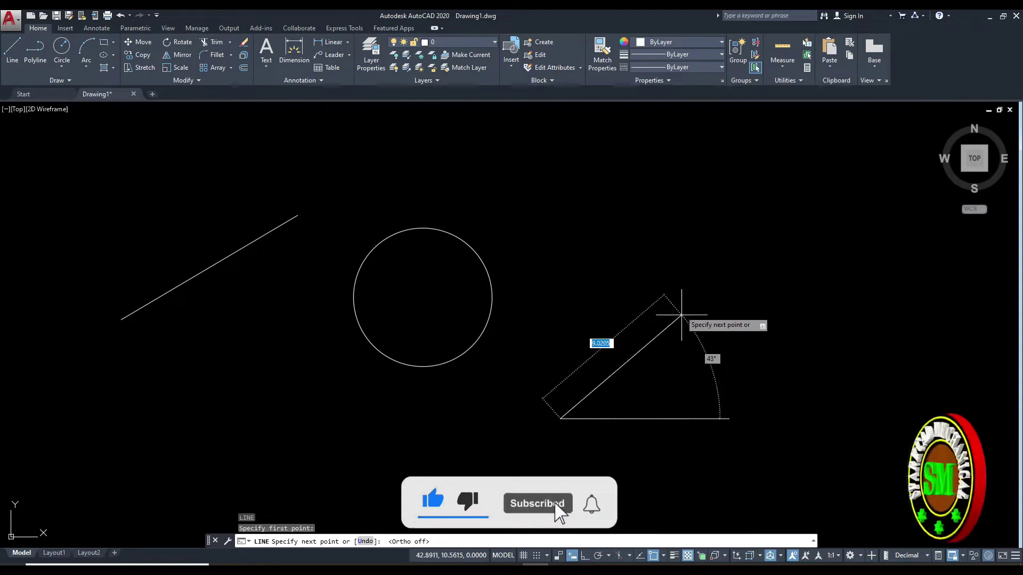
click(682, 316)
key(Escape)
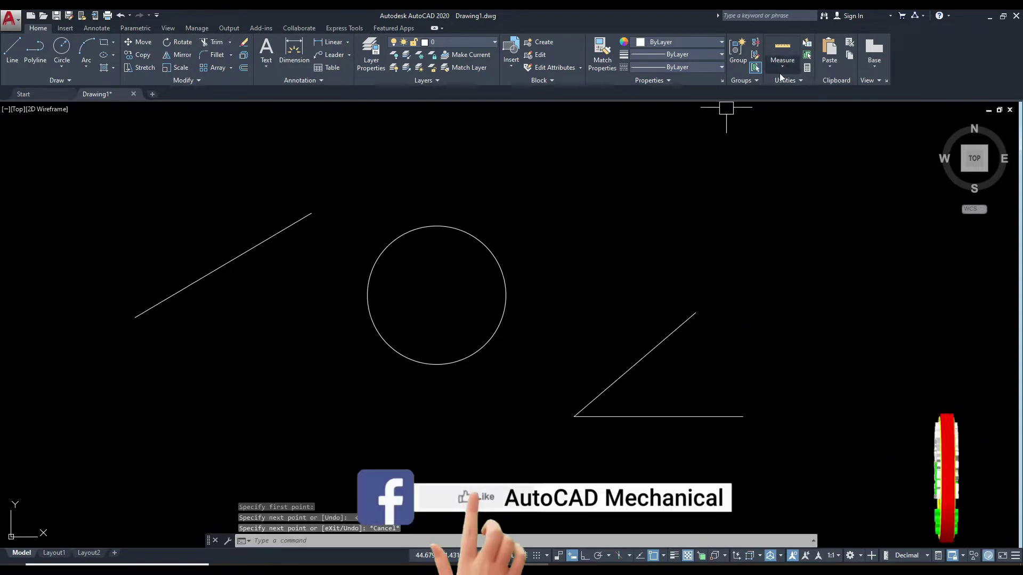
click(780, 68)
click(792, 90)
text(d)
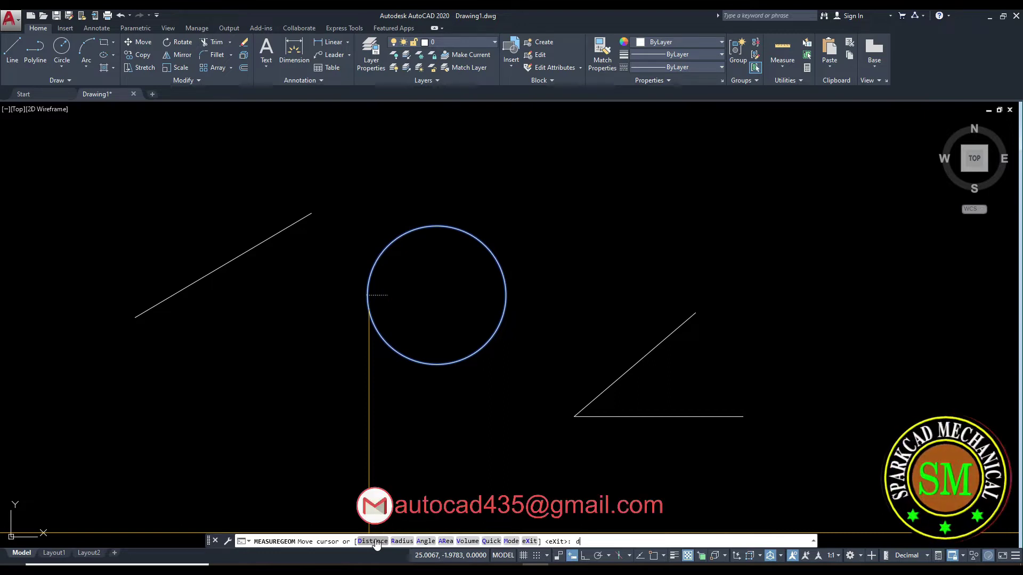
Measure the slanted line's endpoint distance: 11.2760 at 31° (ΔX 9.7043, ΔY 5.7425).
key(Return)
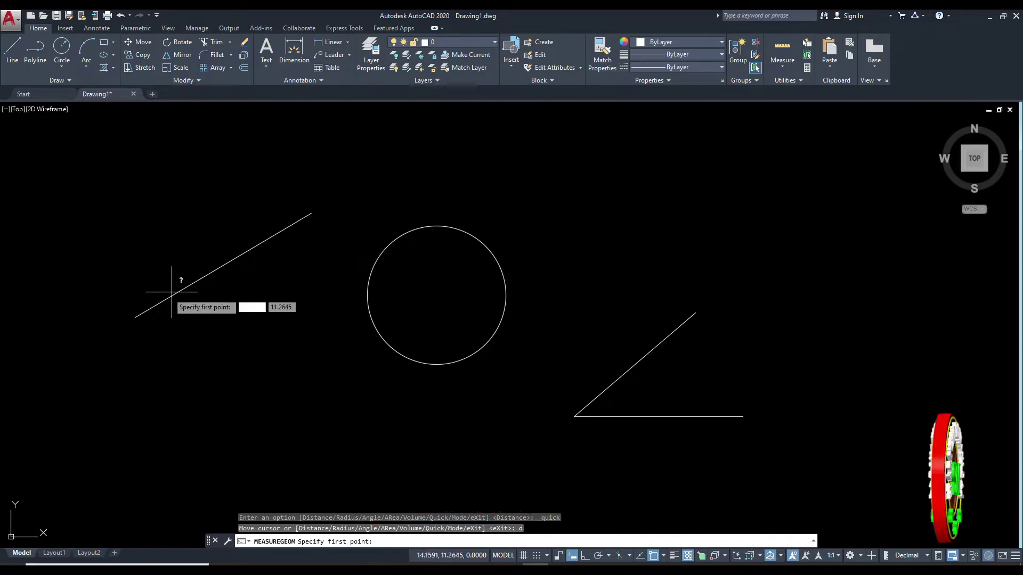
click(135, 318)
click(311, 213)
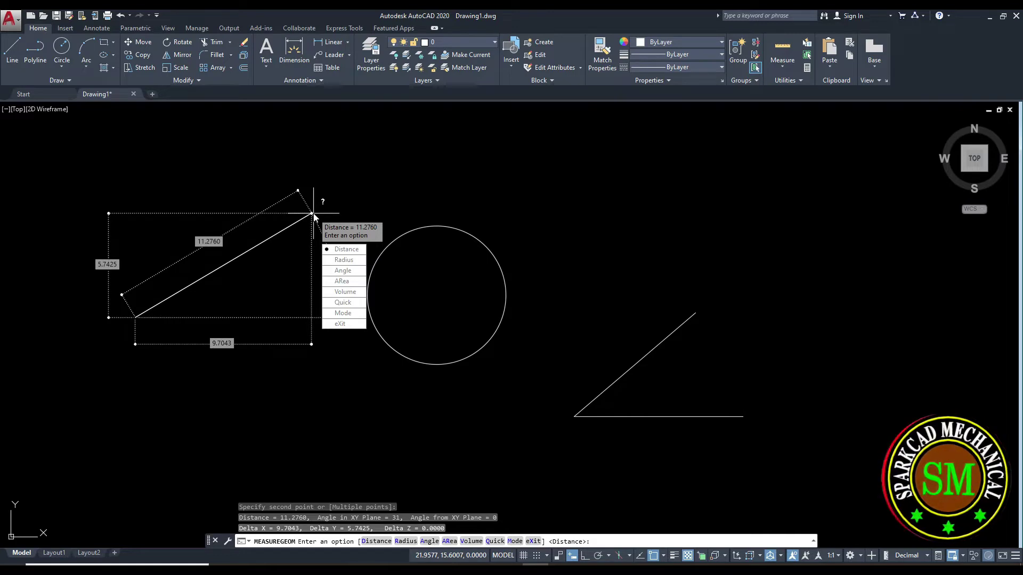
key(Escape)
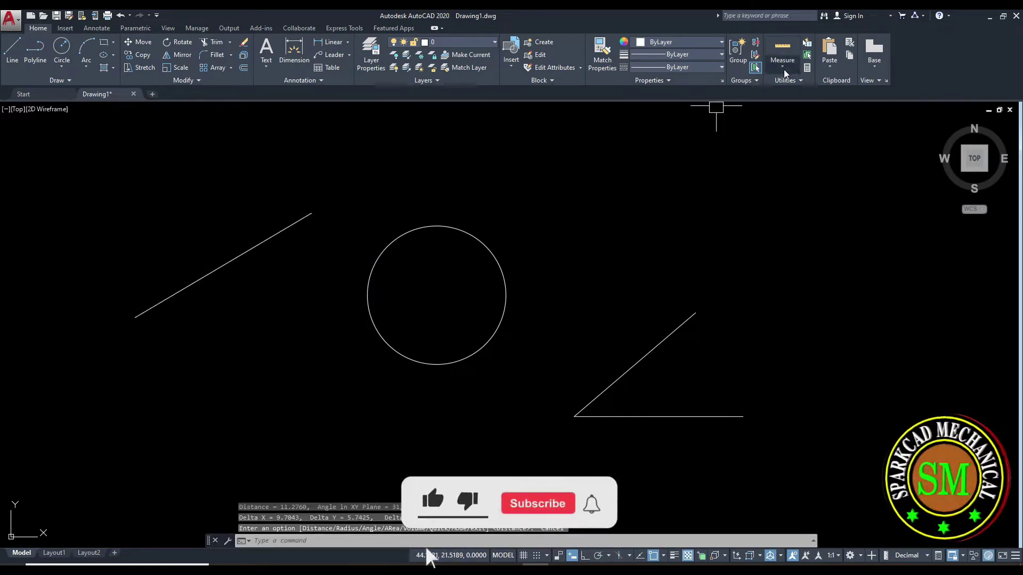
click(784, 70)
Quick-measure across the line and circle, reading 3.8133 at the circle.
click(789, 105)
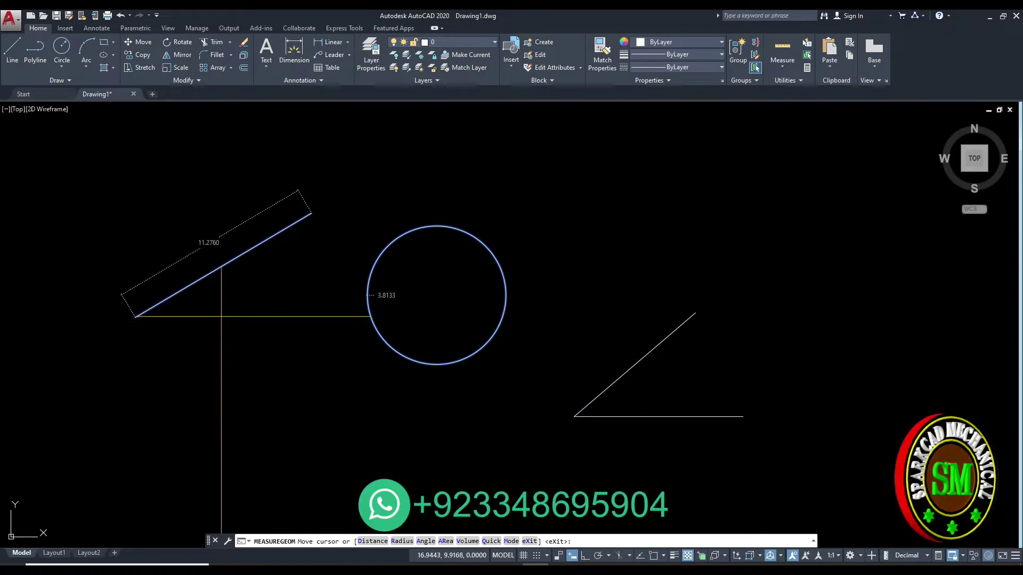
middle_drag(326, 418, 472, 372)
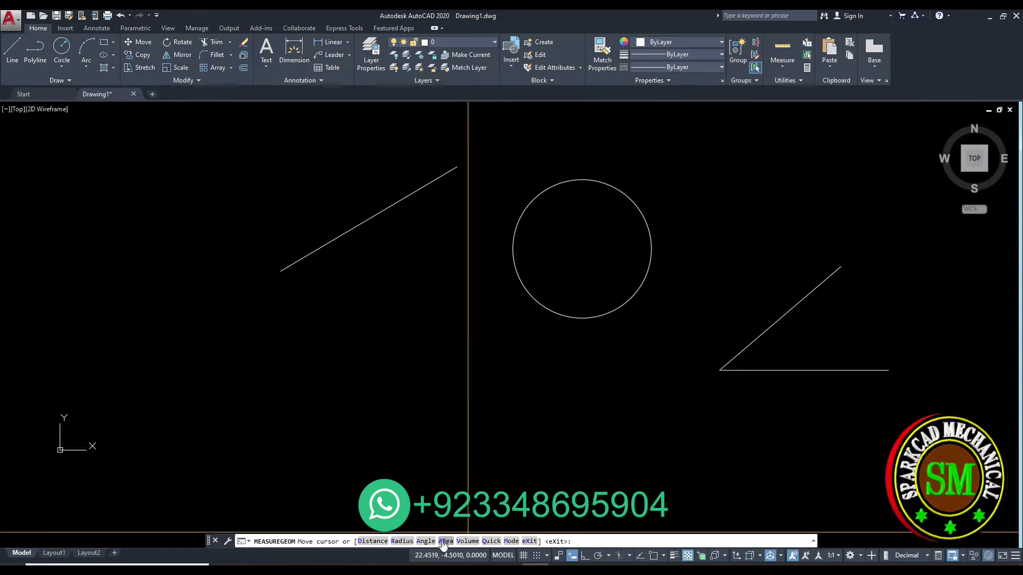
Draw a 6.2447 by 4.4240 rectangle below the line and circle and quick-measure it.
key(Escape)
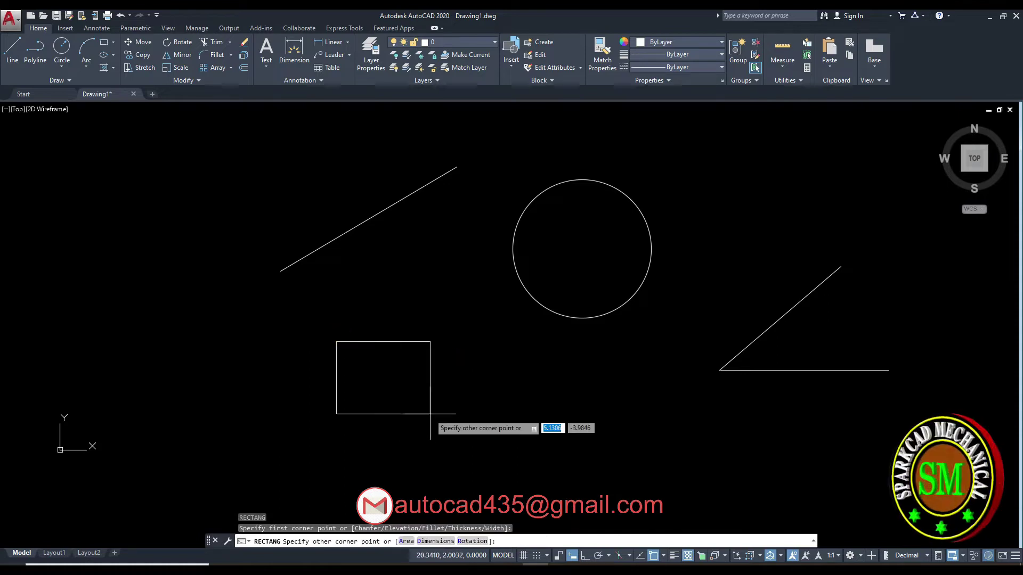
click(450, 422)
click(783, 69)
click(783, 99)
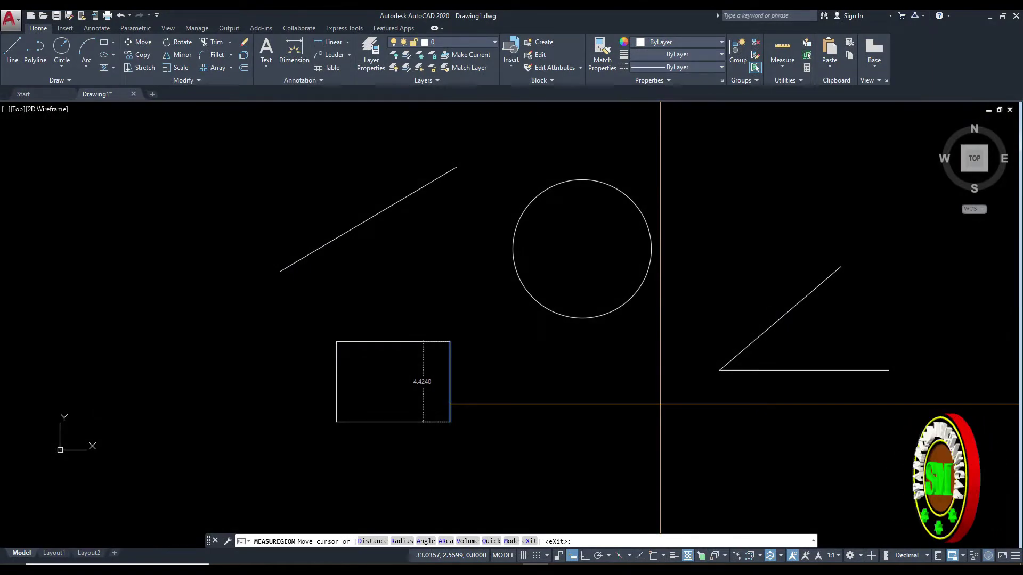
key(Escape)
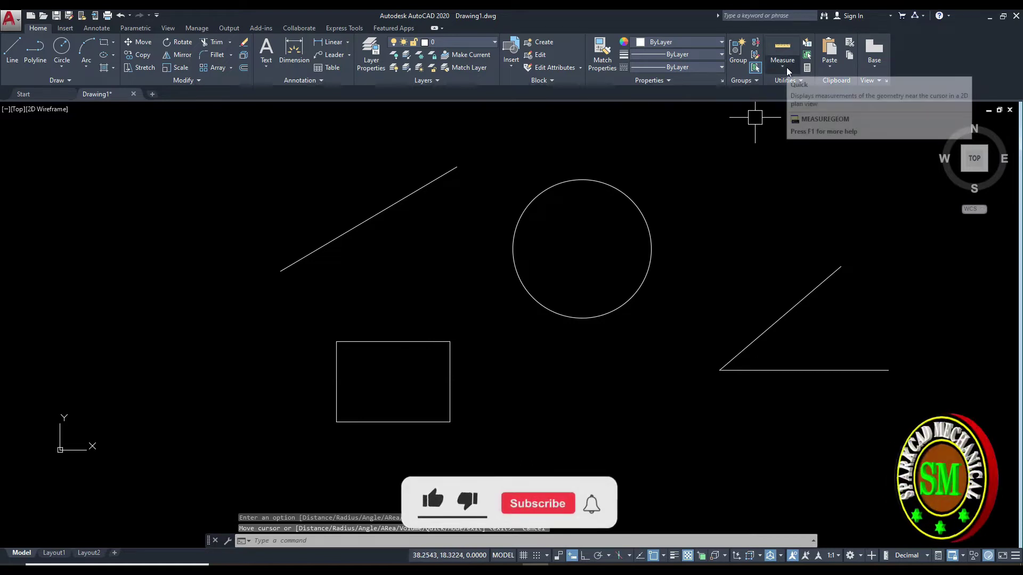
click(787, 70)
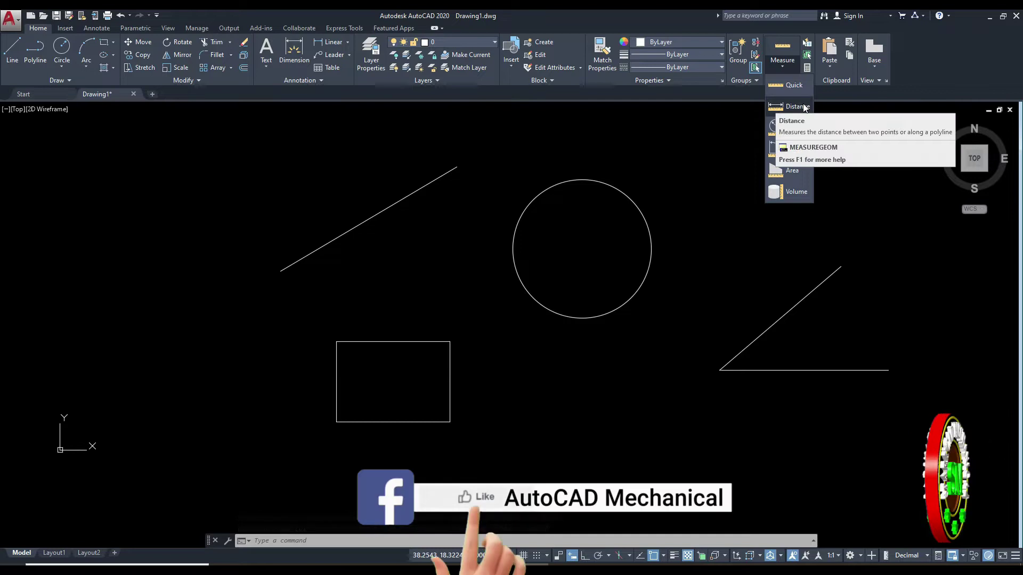
mouse_move(795, 107)
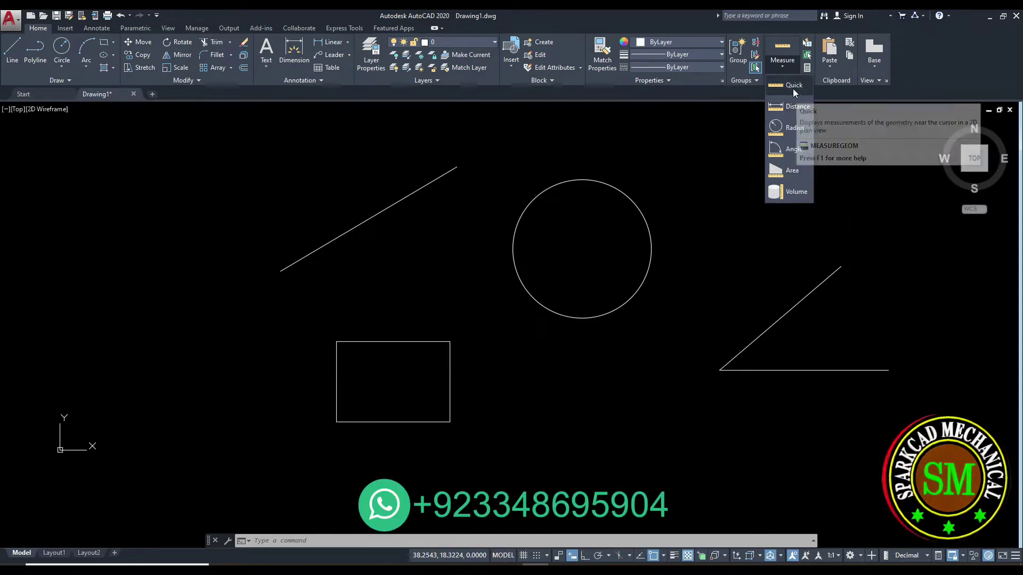
click(793, 86)
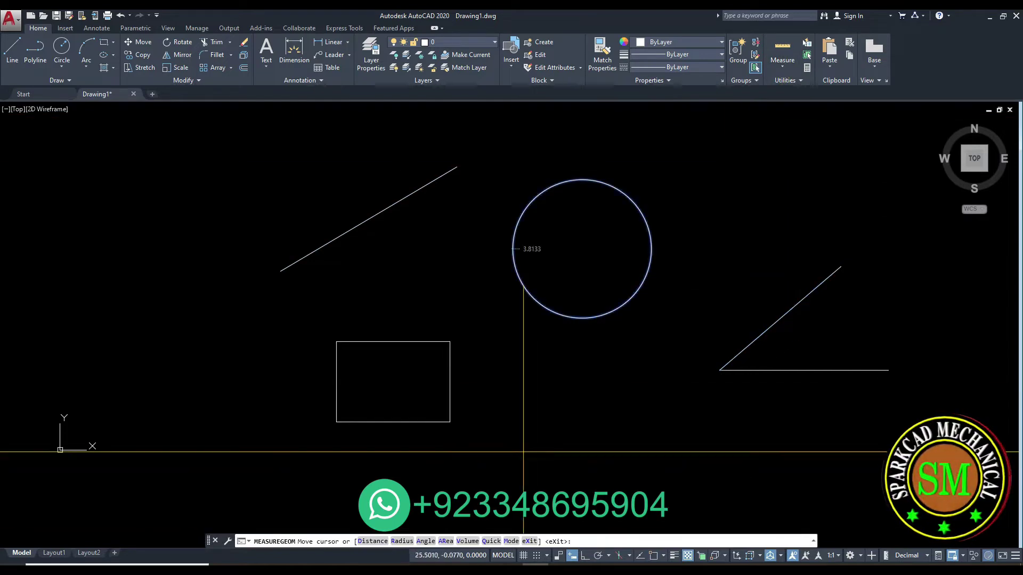
click(791, 72)
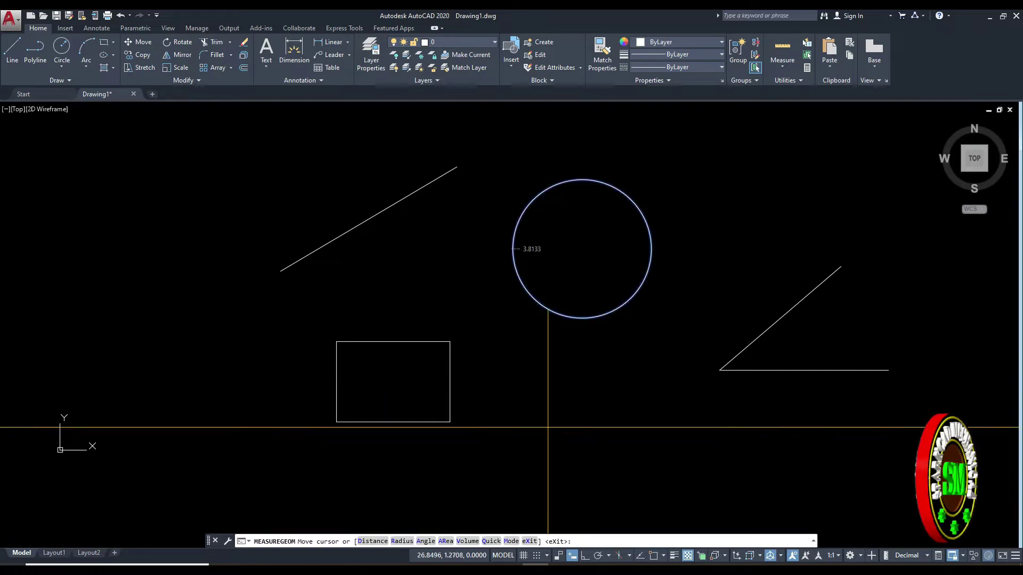
key(Escape)
click(790, 70)
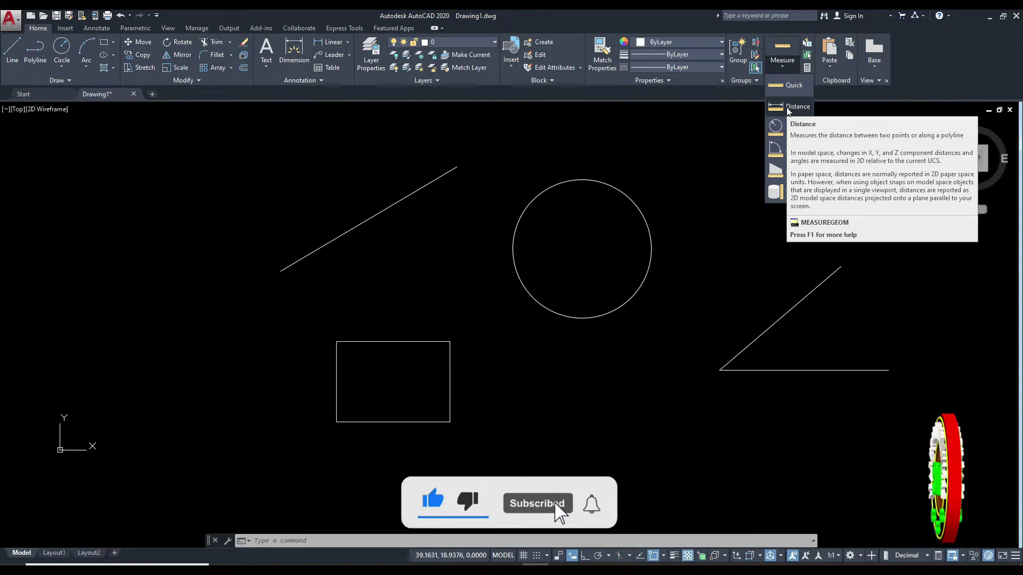
Re-measure the upper-left slanted line's distance, confirming 11.2760 (ΔX 9.7043, ΔY 5.7425).
click(787, 107)
middle_drag(345, 279, 413, 279)
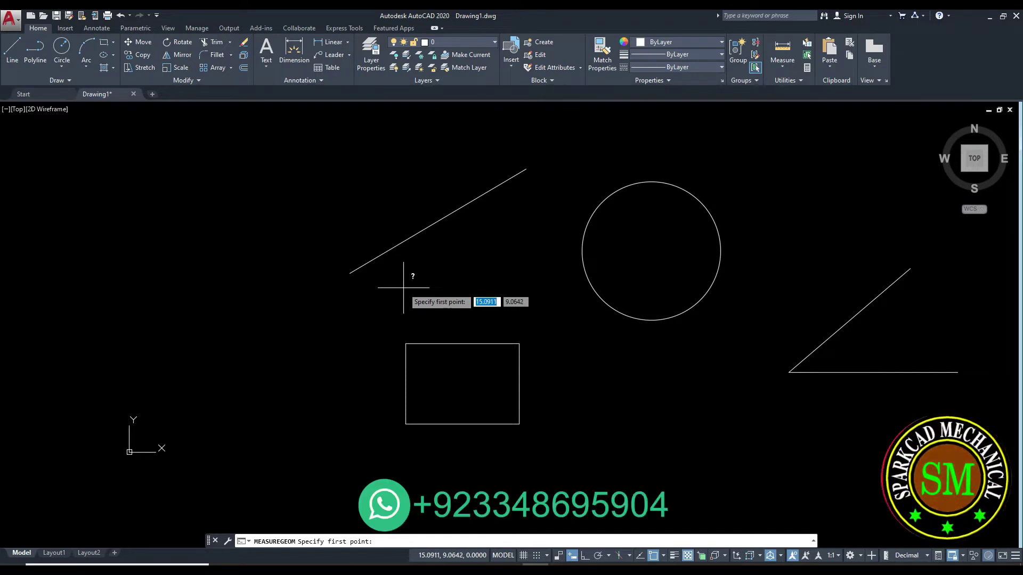
click(351, 274)
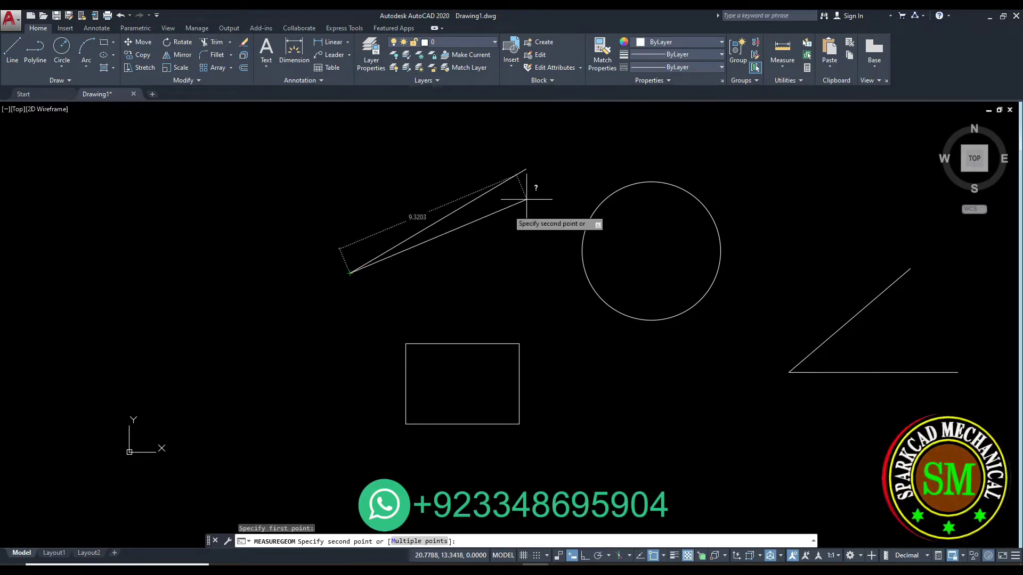
click(525, 171)
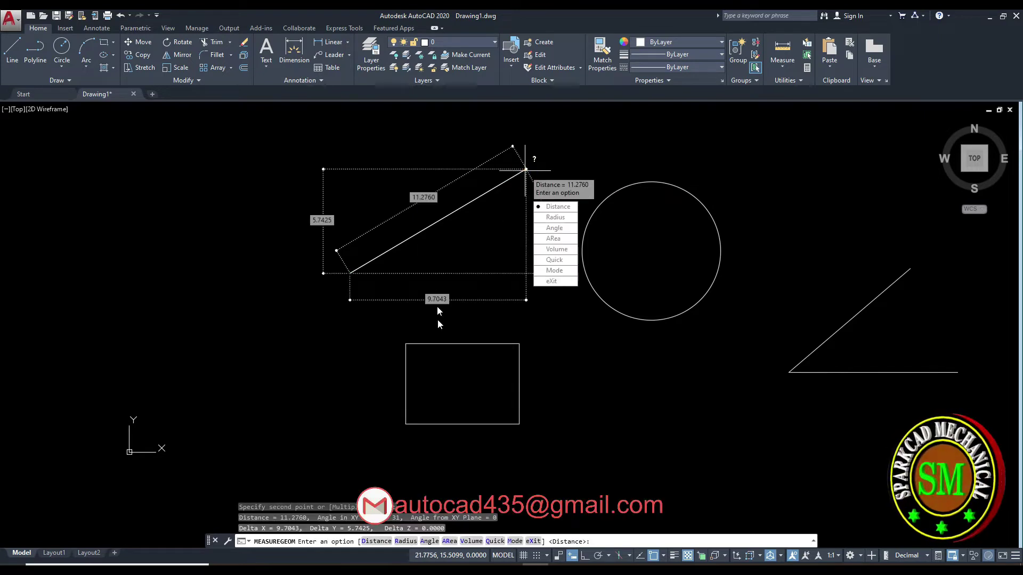
key(Escape)
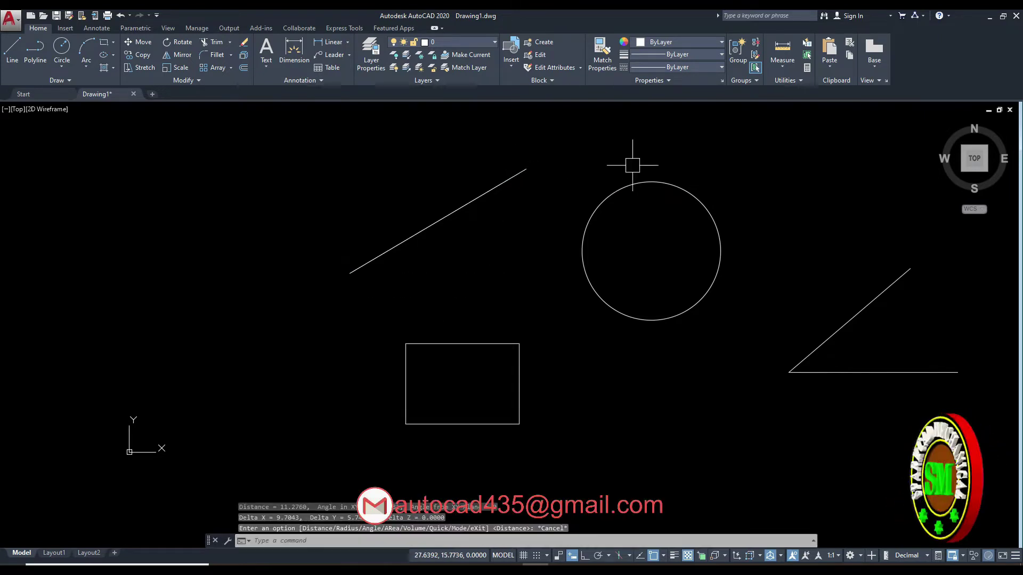
click(782, 65)
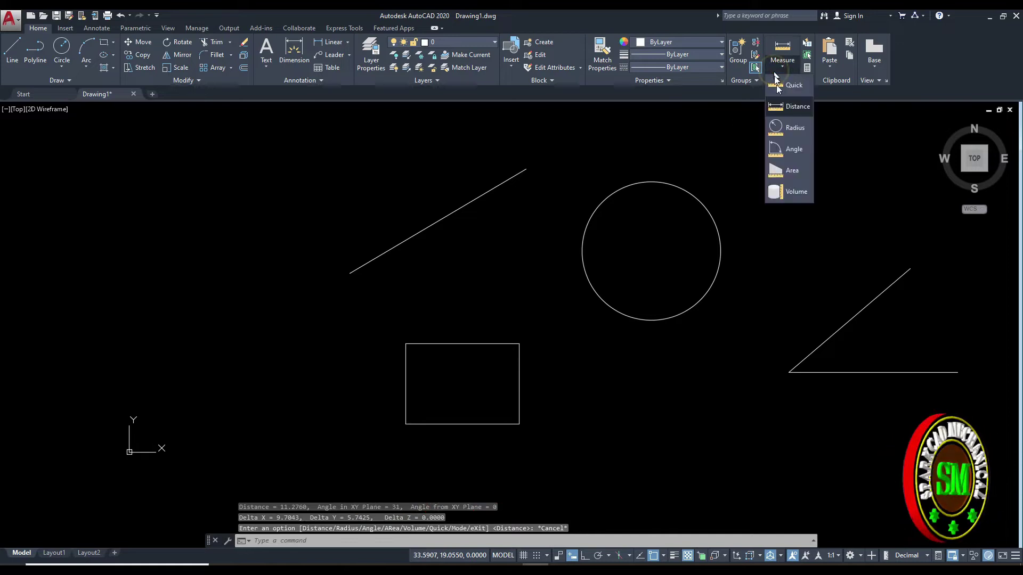
Measure the circle's radius: 3.8133.
click(789, 127)
middle_drag(692, 219, 612, 245)
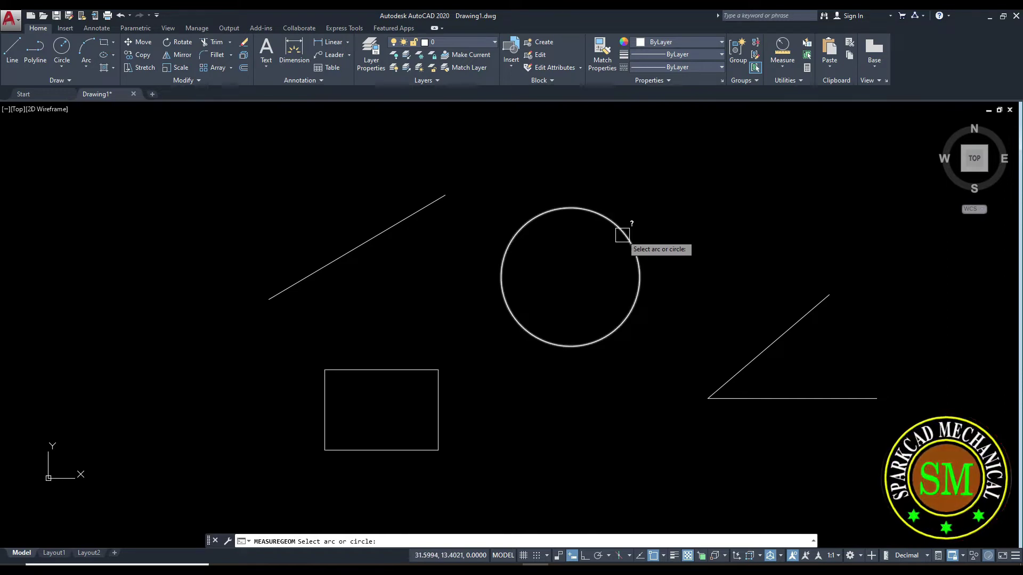
click(622, 235)
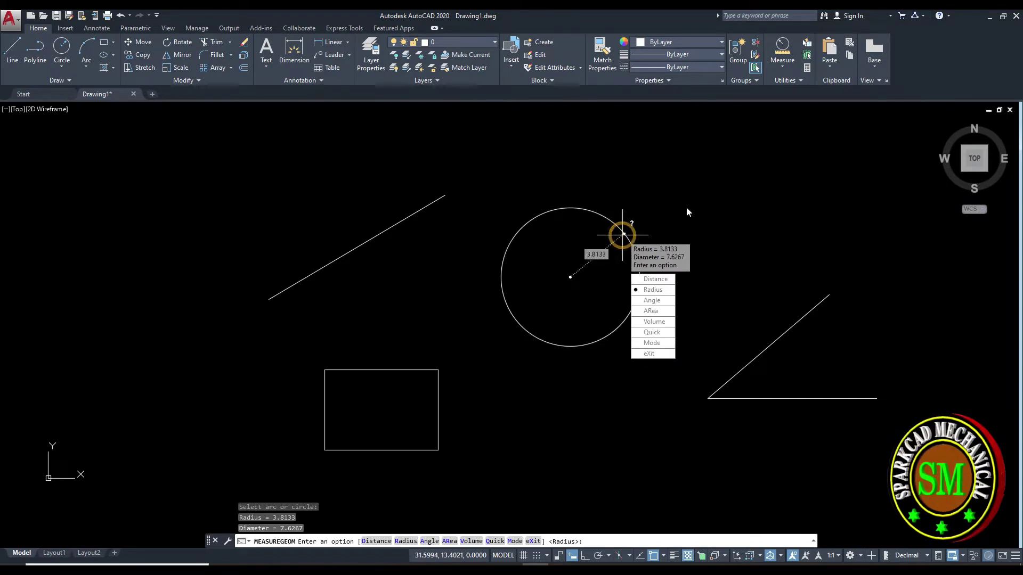
key(Escape)
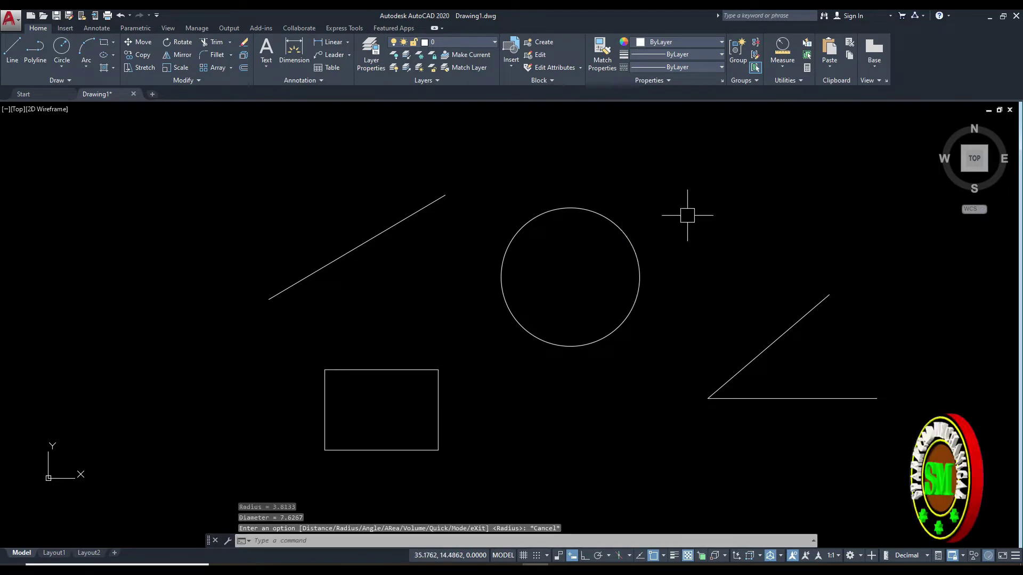
middle_drag(598, 238, 578, 251)
Draw a three-point arc at upper right and measure its radius: 3.0912.
key(Return)
click(655, 198)
click(746, 220)
click(746, 261)
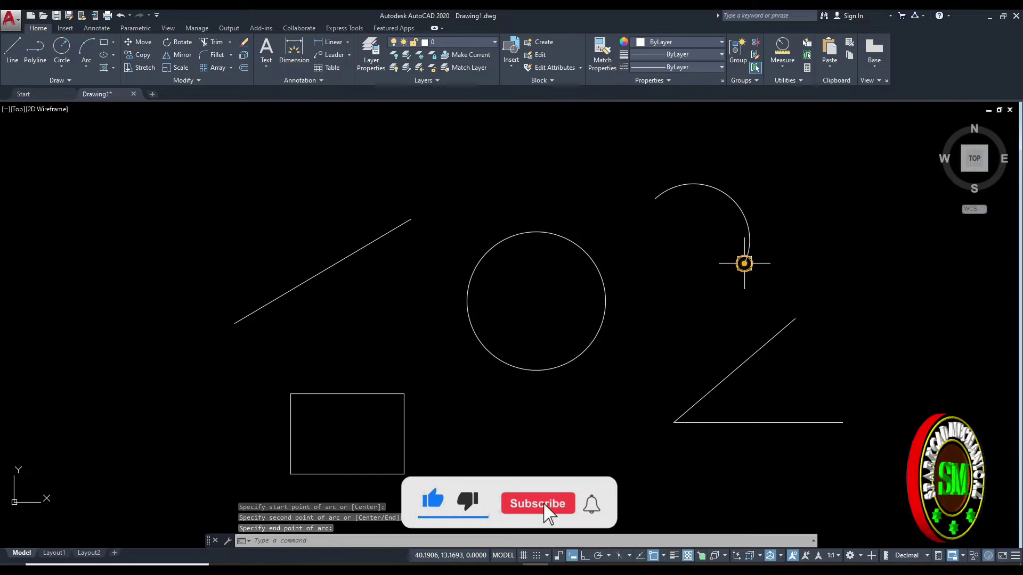
click(782, 63)
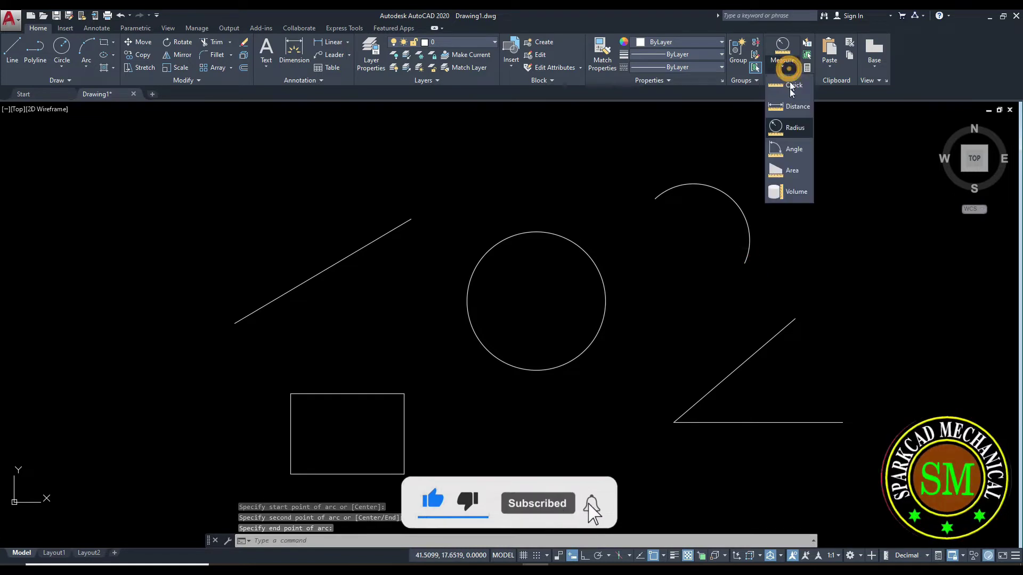
click(791, 129)
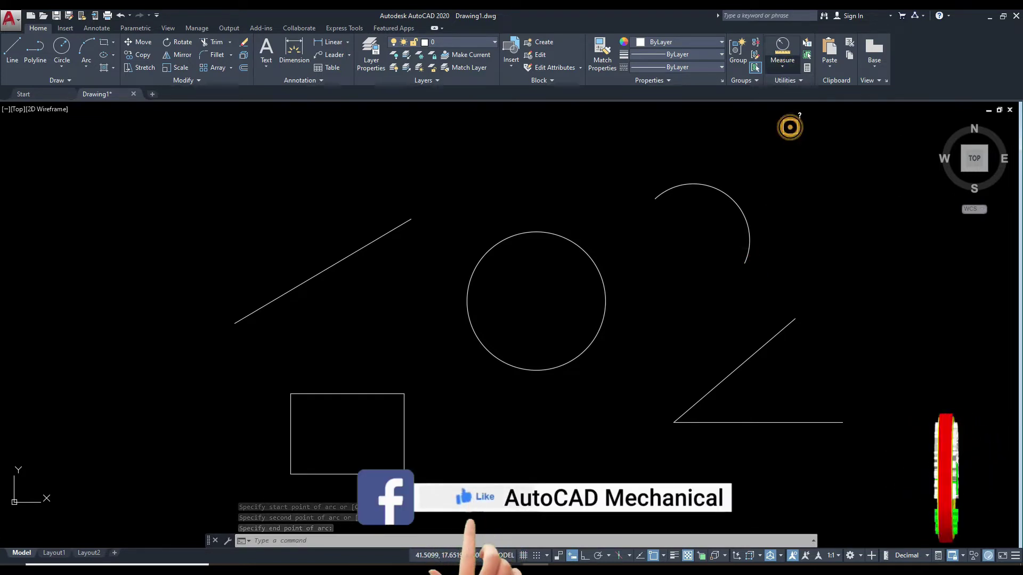
click(730, 194)
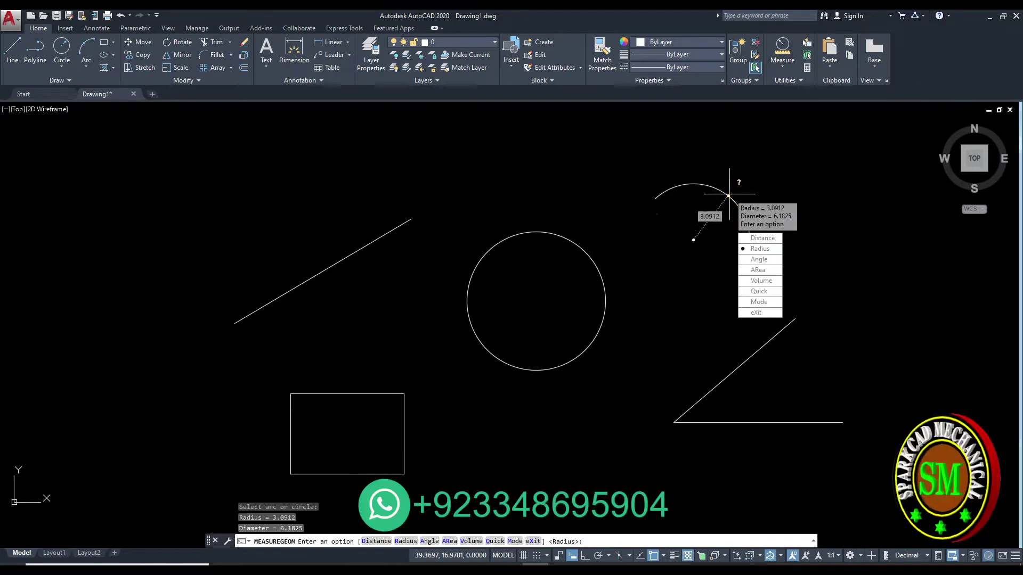
key(Escape)
click(782, 66)
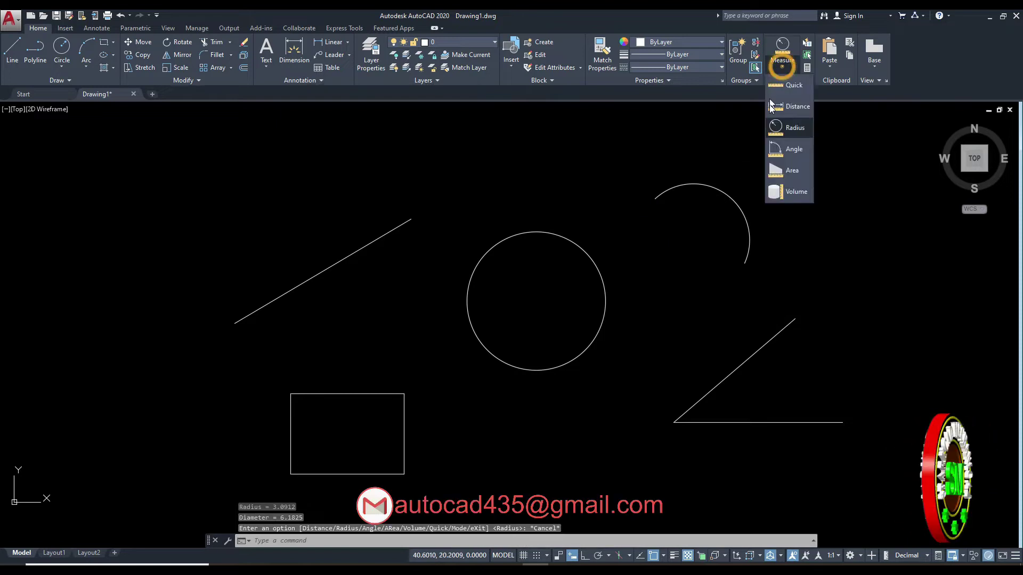
Measure the angle between the right-hand diagonal and horizontal lines: 41°.
click(791, 152)
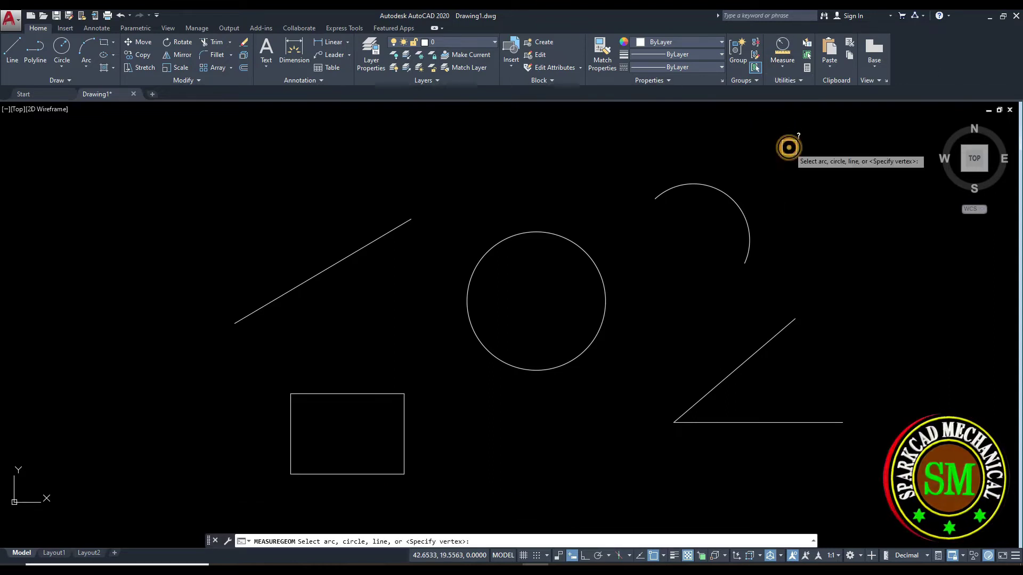
click(720, 380)
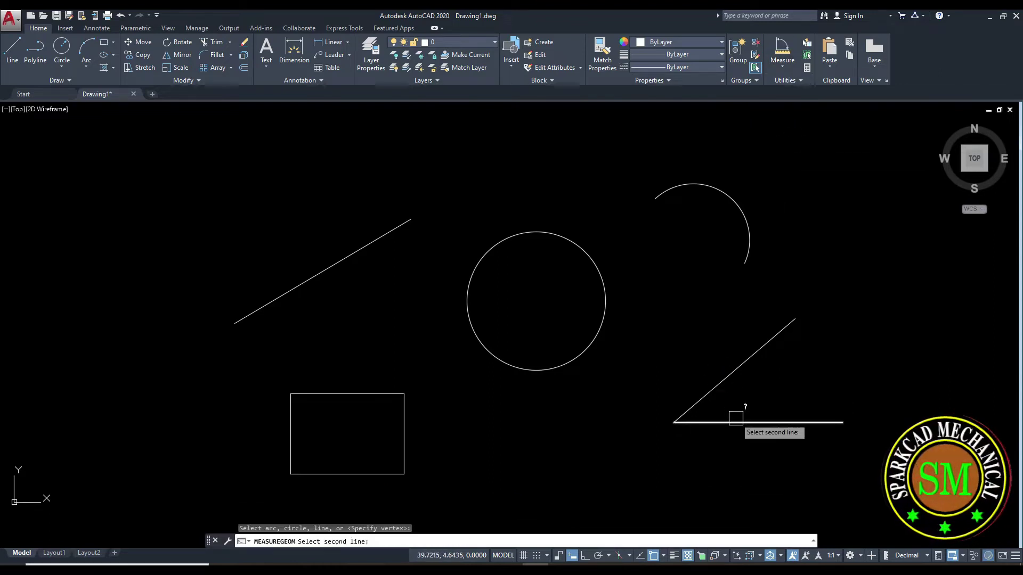
click(736, 418)
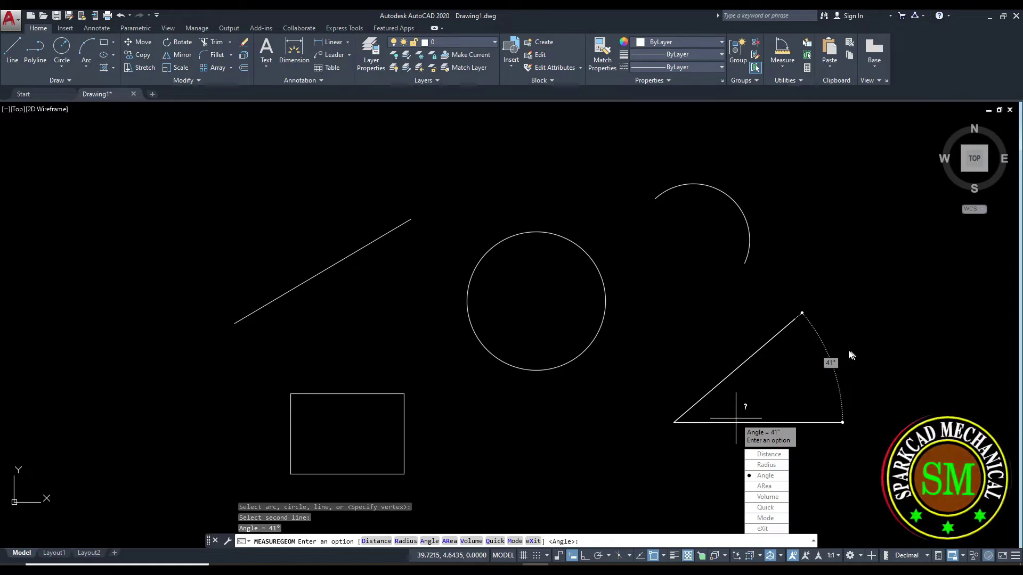
scroll(840, 373, up, 5)
scroll(840, 375, down, 5)
key(Escape)
click(782, 68)
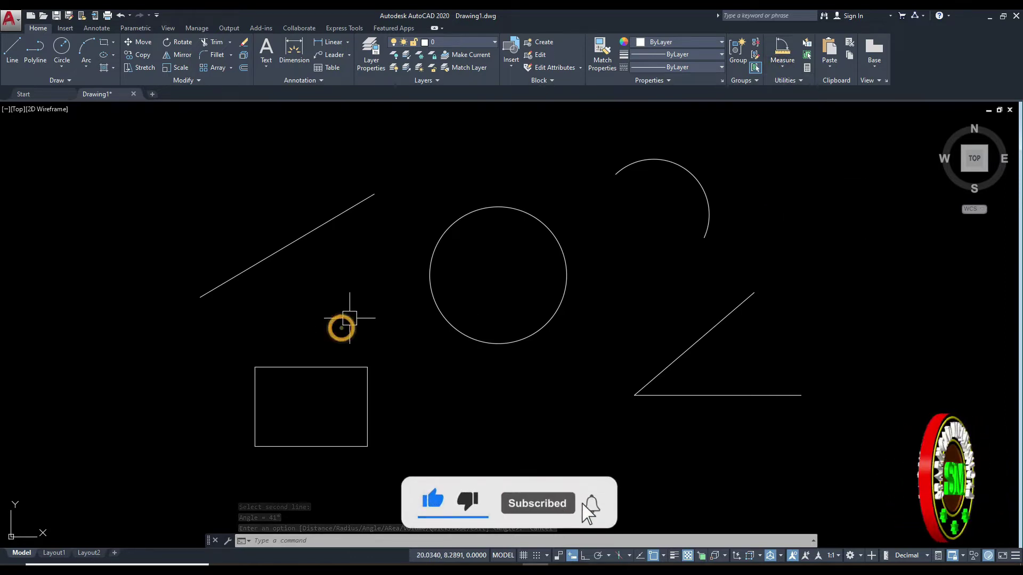
Measure the rectangle's area from its four corners: 27.6270, perimeter 21.3376.
mouse_move(344, 341)
middle_down()
mouse_move(424, 281)
mouse_move(422, 318)
middle_up()
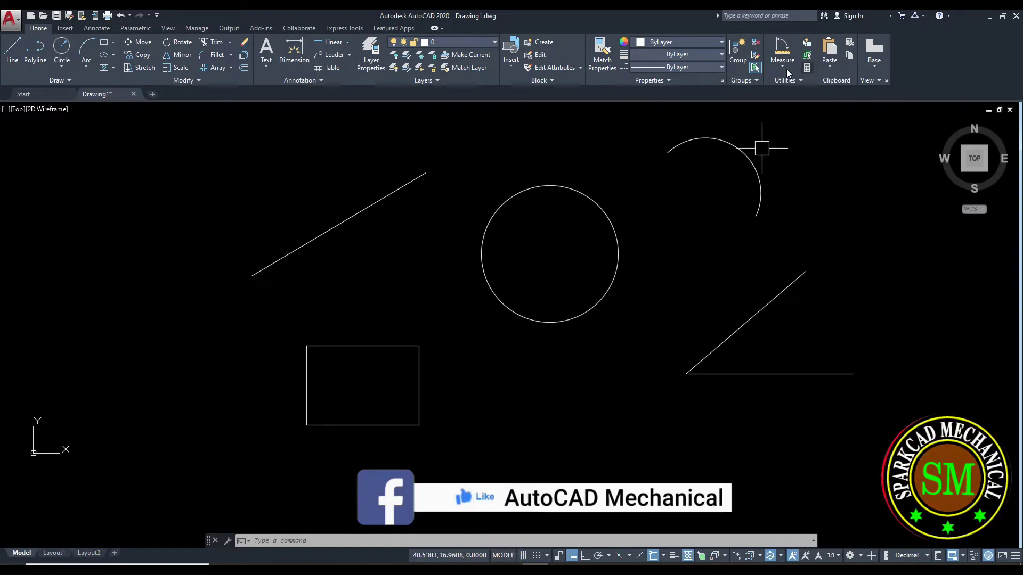
click(781, 62)
click(797, 164)
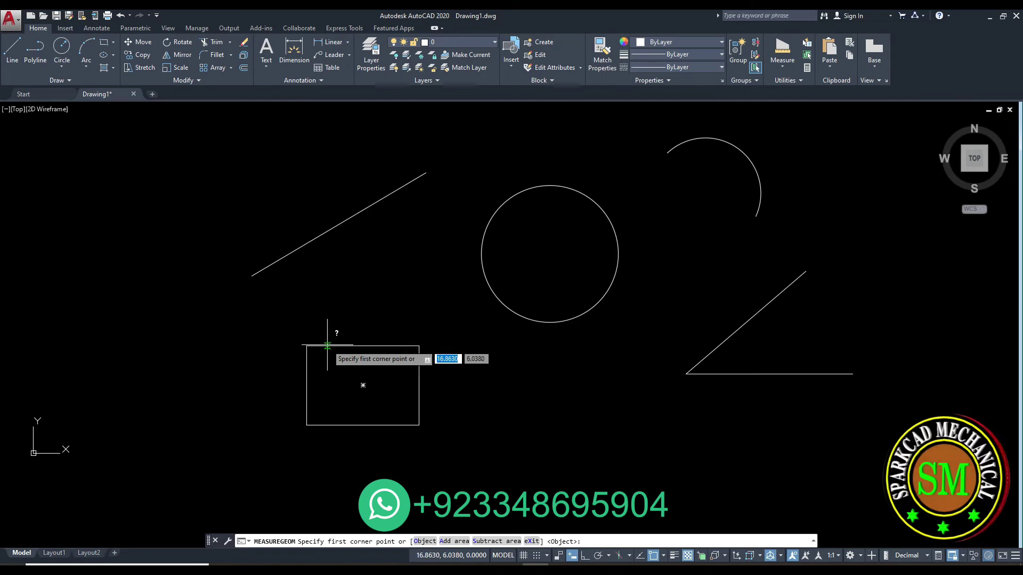
click(307, 346)
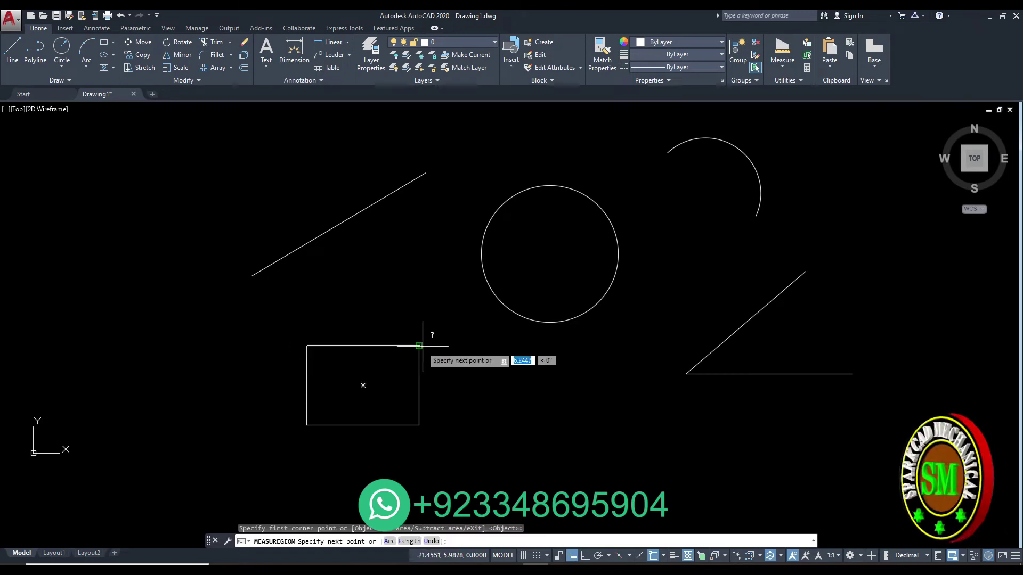
click(419, 346)
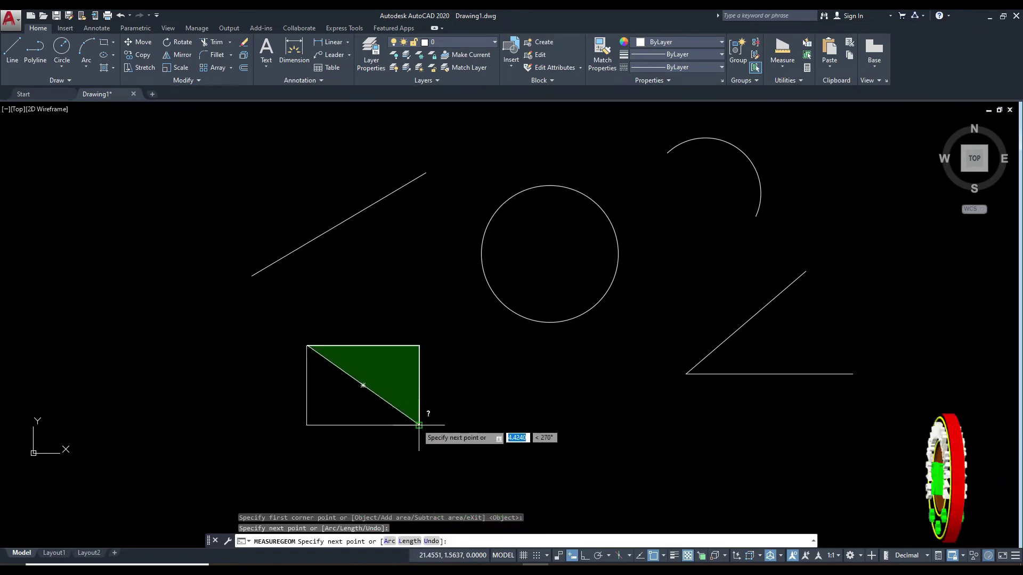
click(420, 424)
click(307, 424)
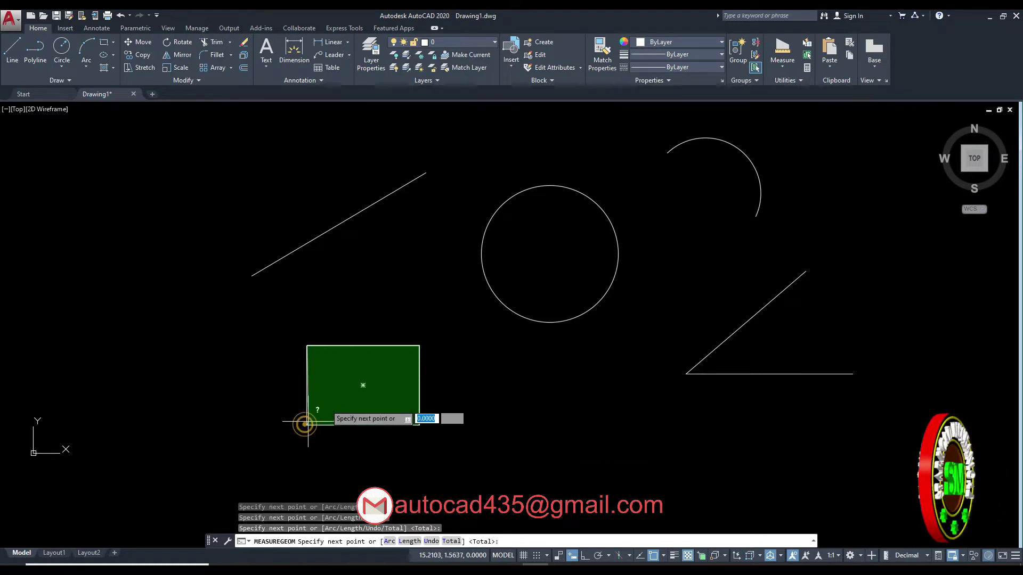
key(Return)
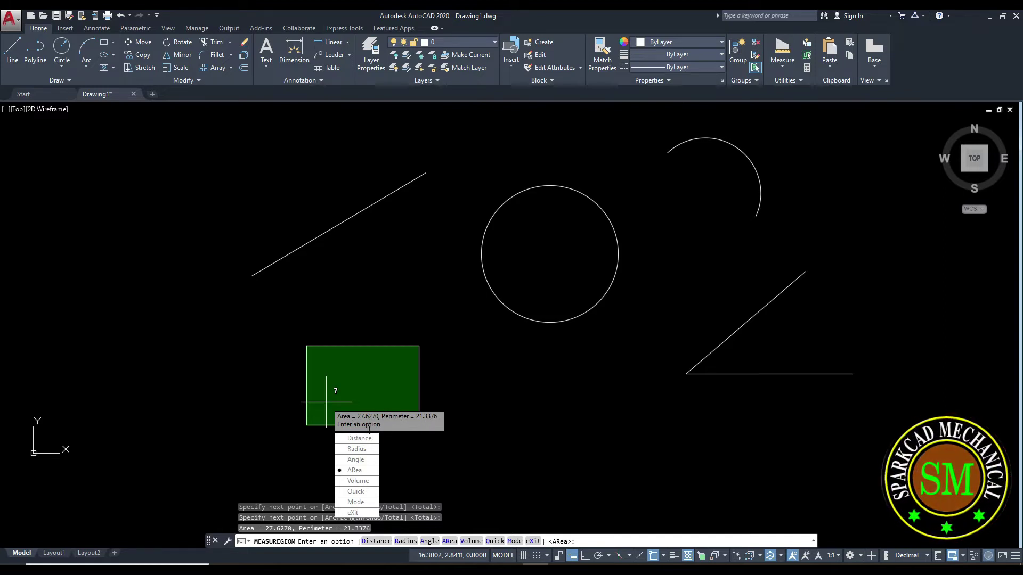
key(Escape)
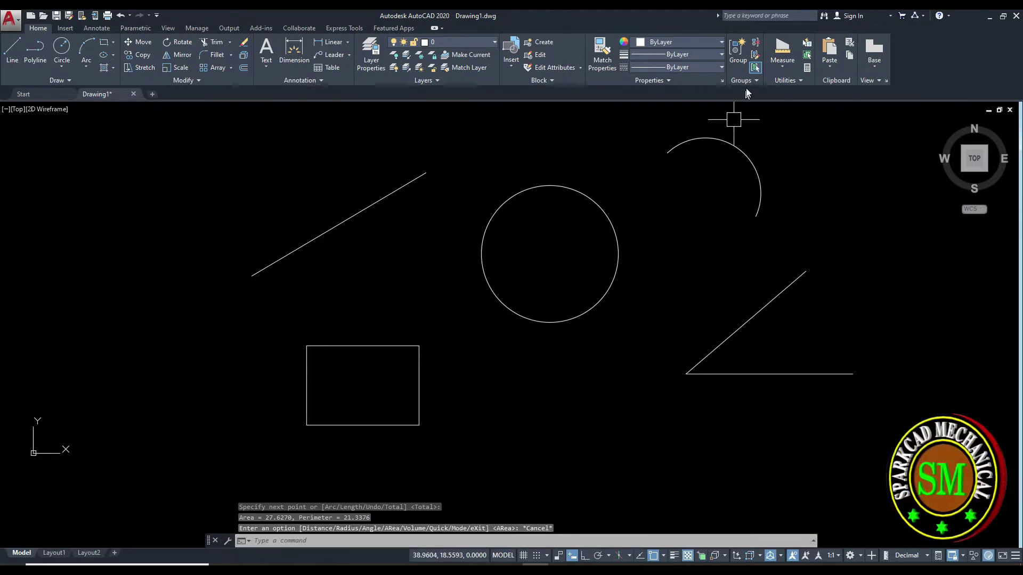
click(791, 69)
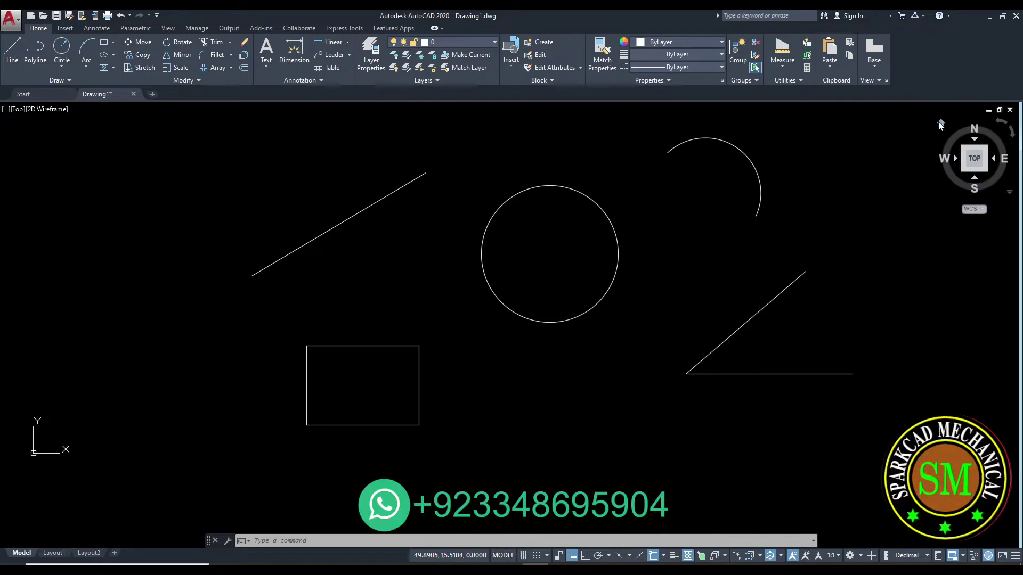
Switch to the southwest isometric view and re-centre the shapes.
click(940, 124)
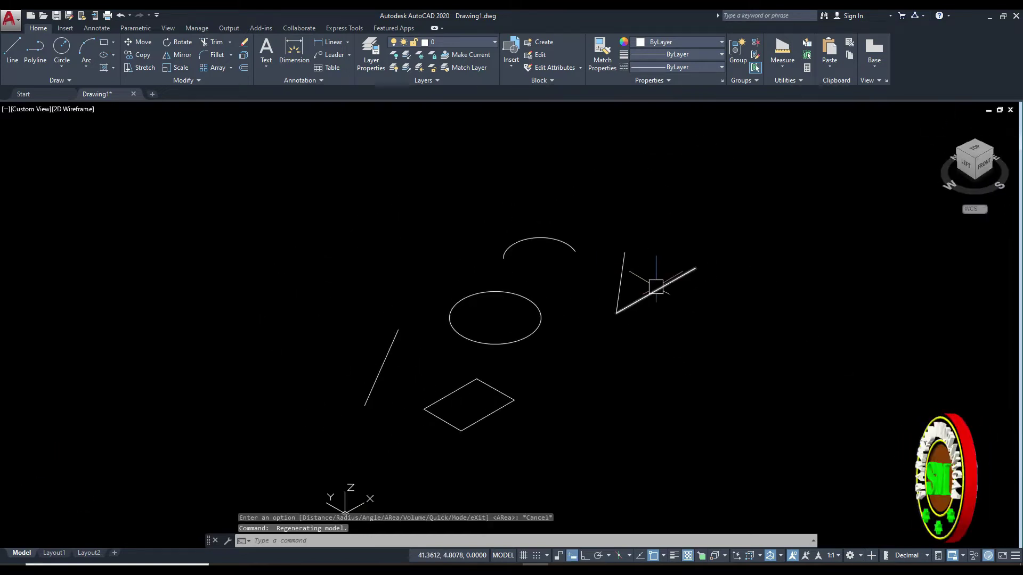
middle_drag(656, 288, 468, 267)
middle_drag(493, 326, 487, 339)
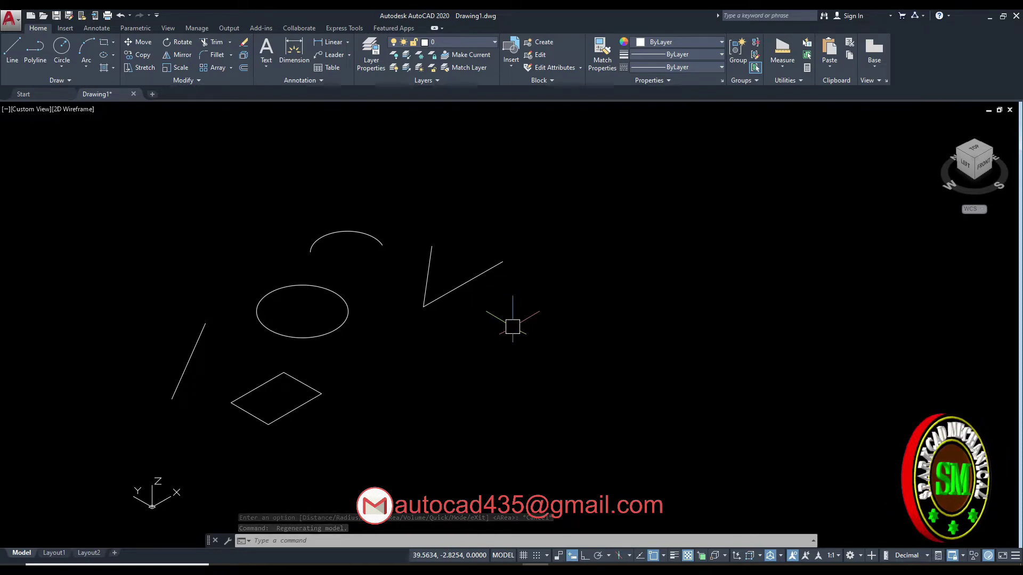
Draw a 3D box right of the 2D shapes from two base corners and a picked height.
text(bo)
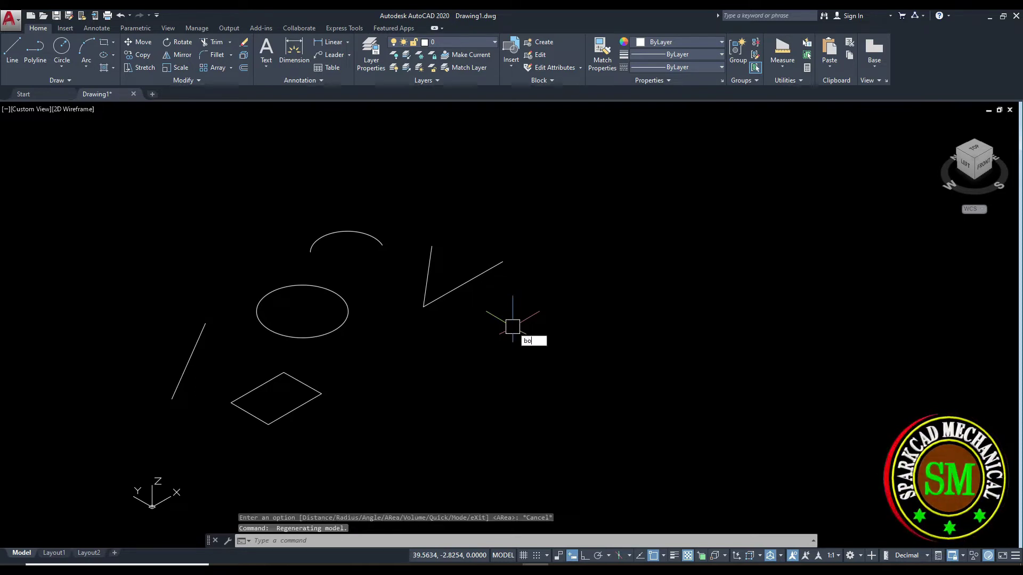
text(x)
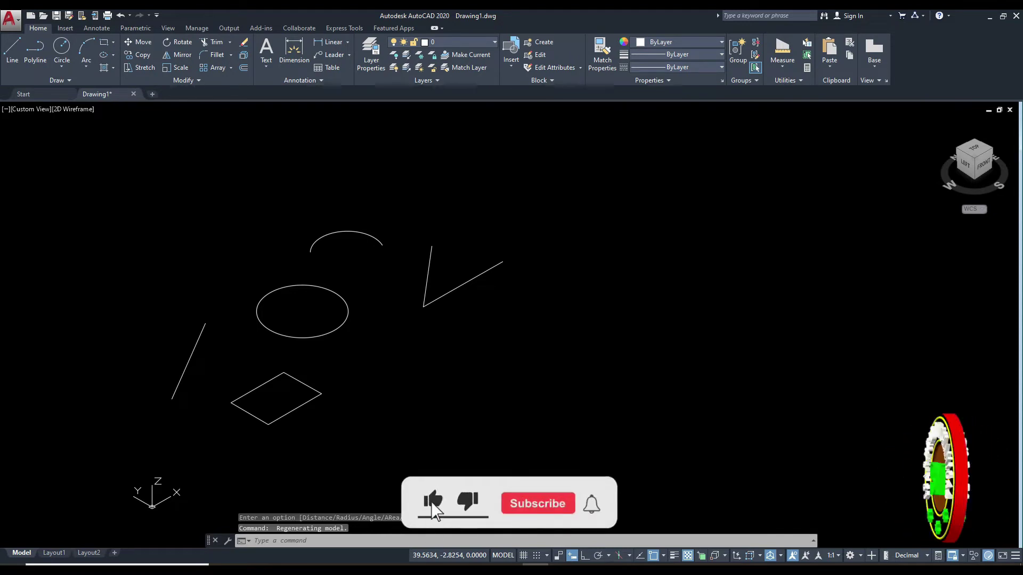
text(box)
key(Return)
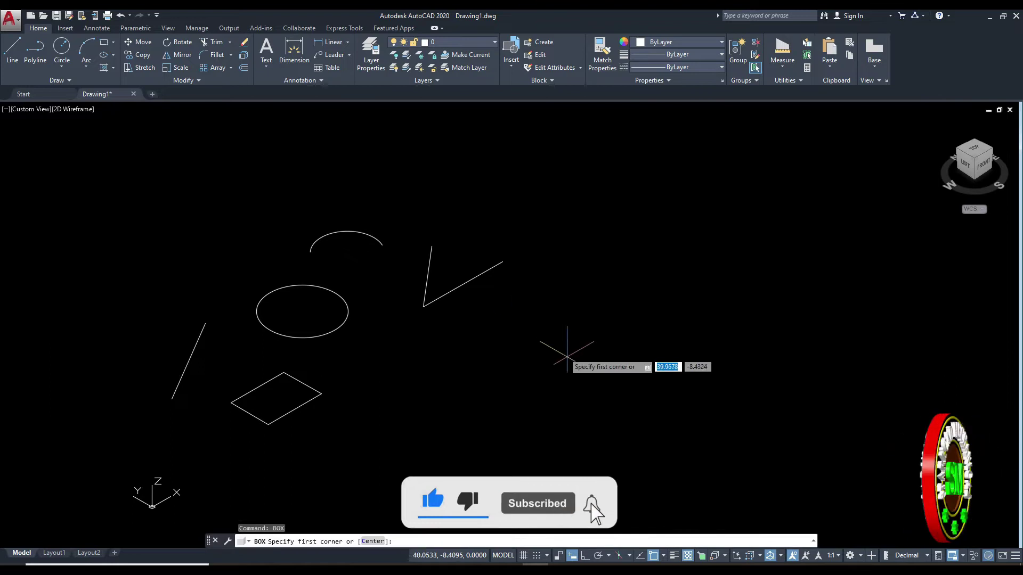
click(600, 372)
click(761, 372)
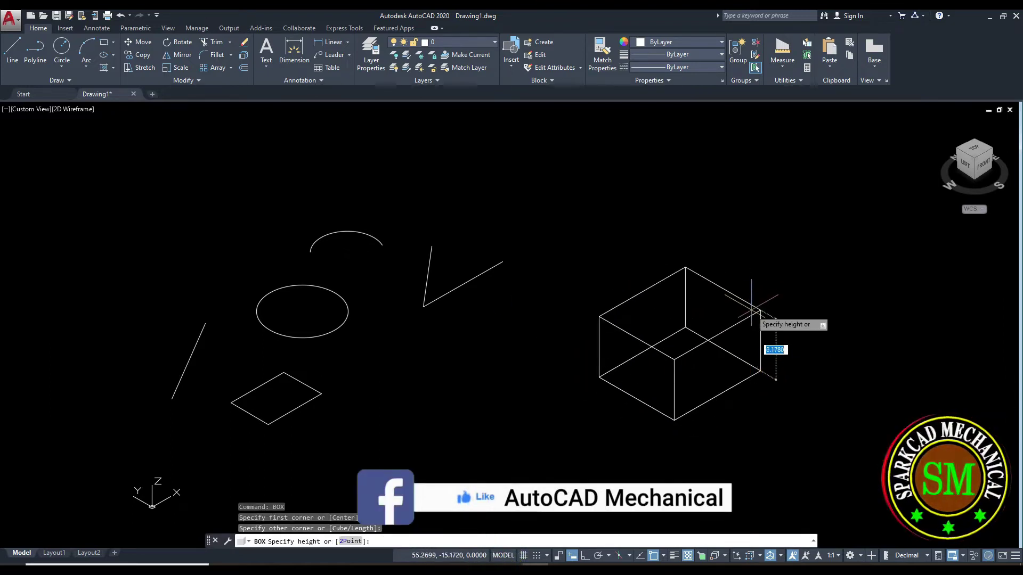
click(772, 289)
middle_drag(765, 292, 749, 292)
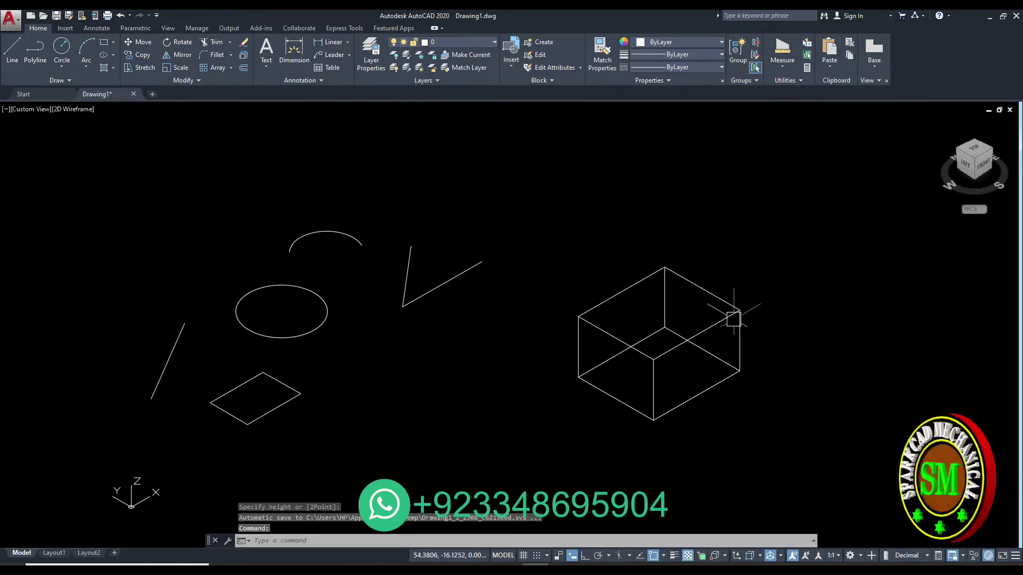
Measure the box's volume from its four bottom corners and height, getting 553.3910.
click(790, 65)
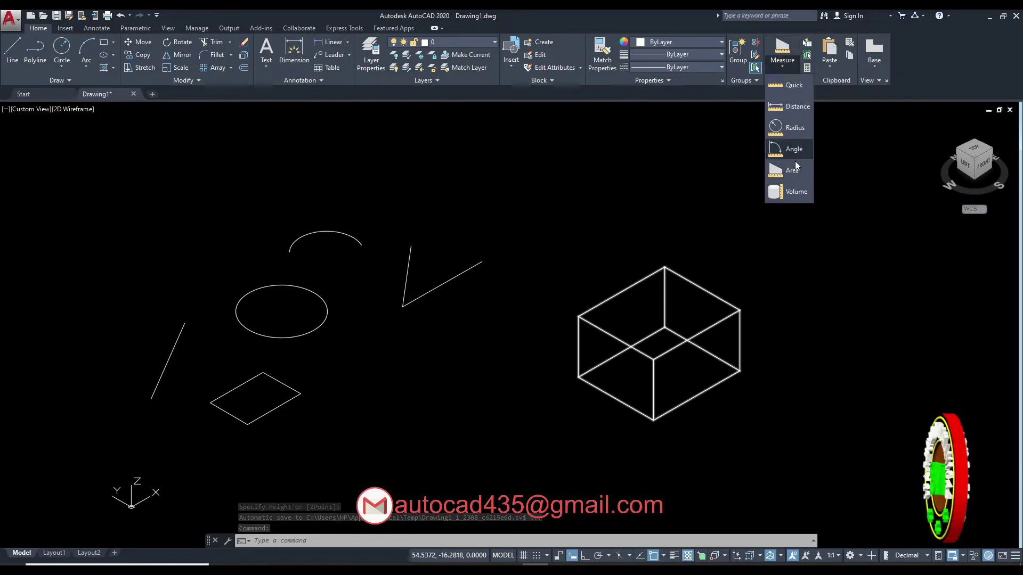
click(792, 192)
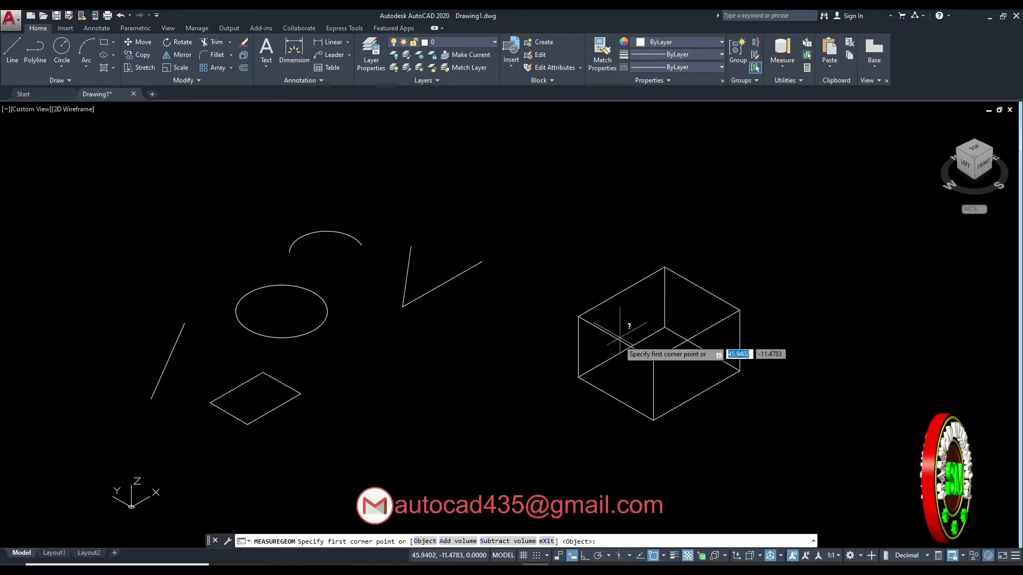
click(578, 376)
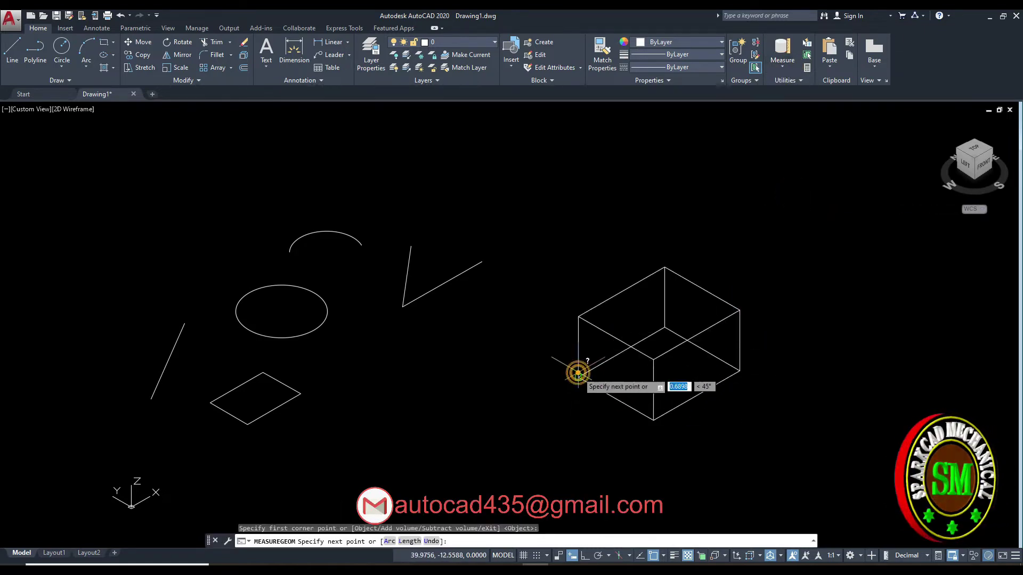
click(664, 329)
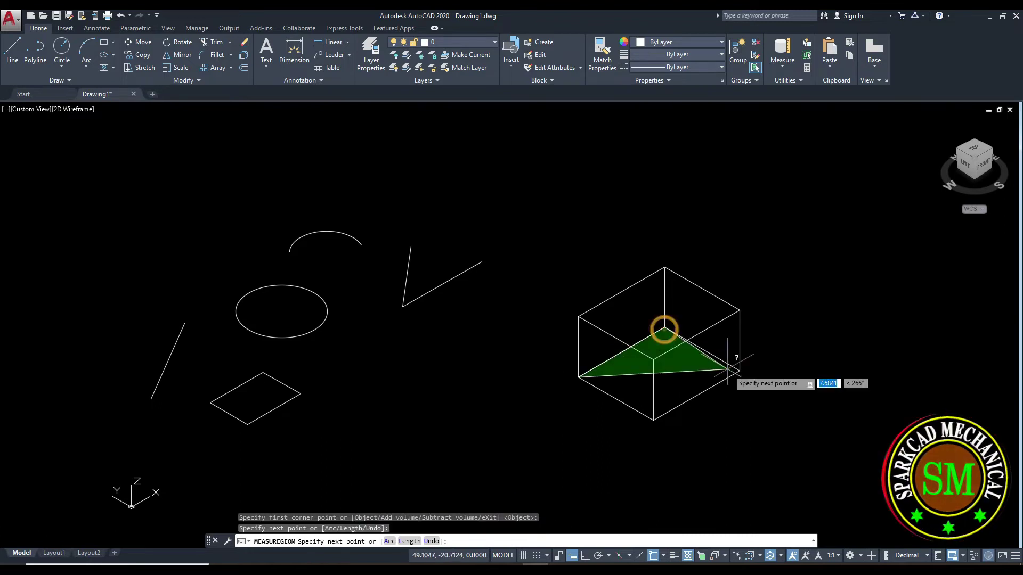
click(739, 370)
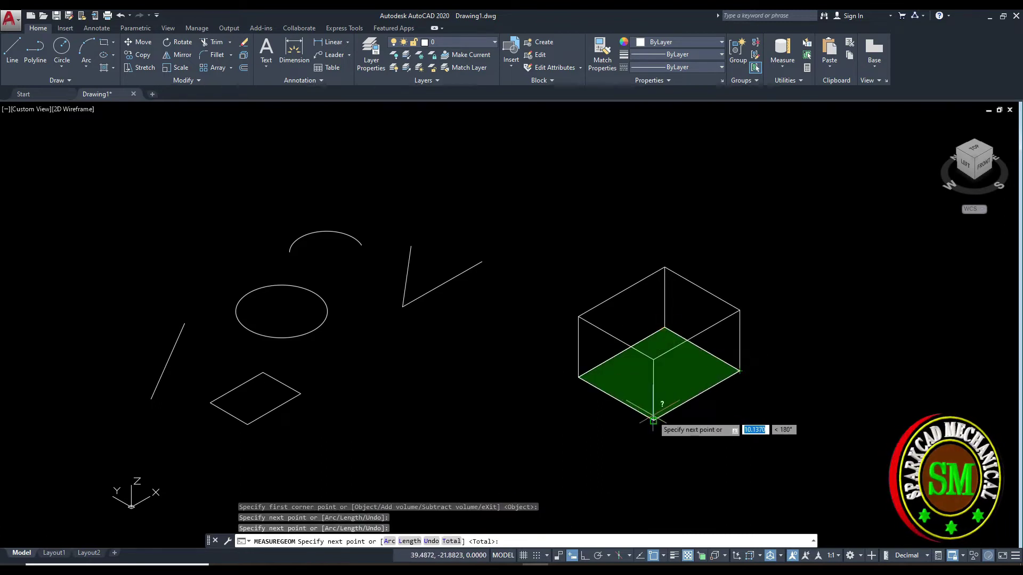
click(654, 419)
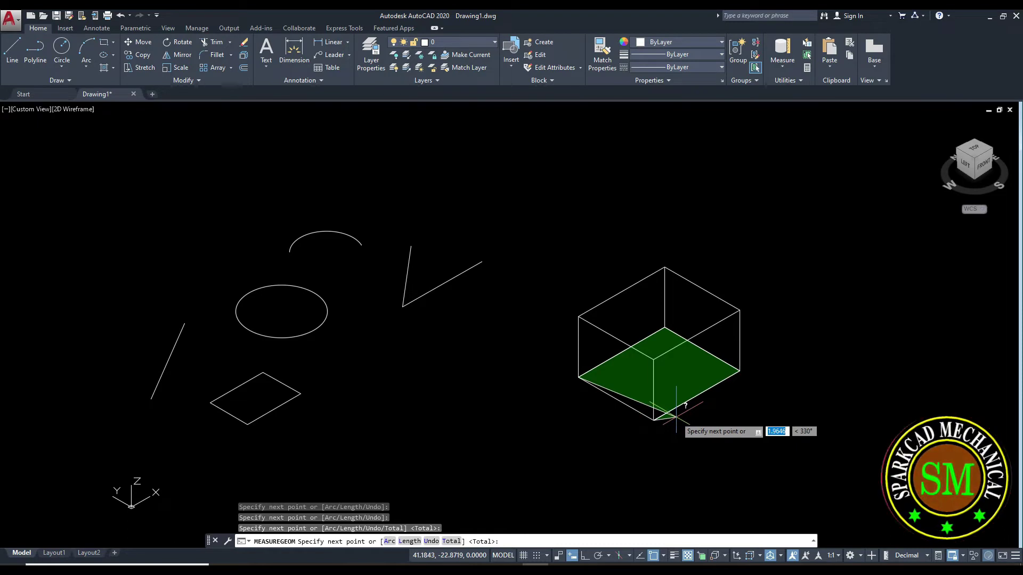
key(Return)
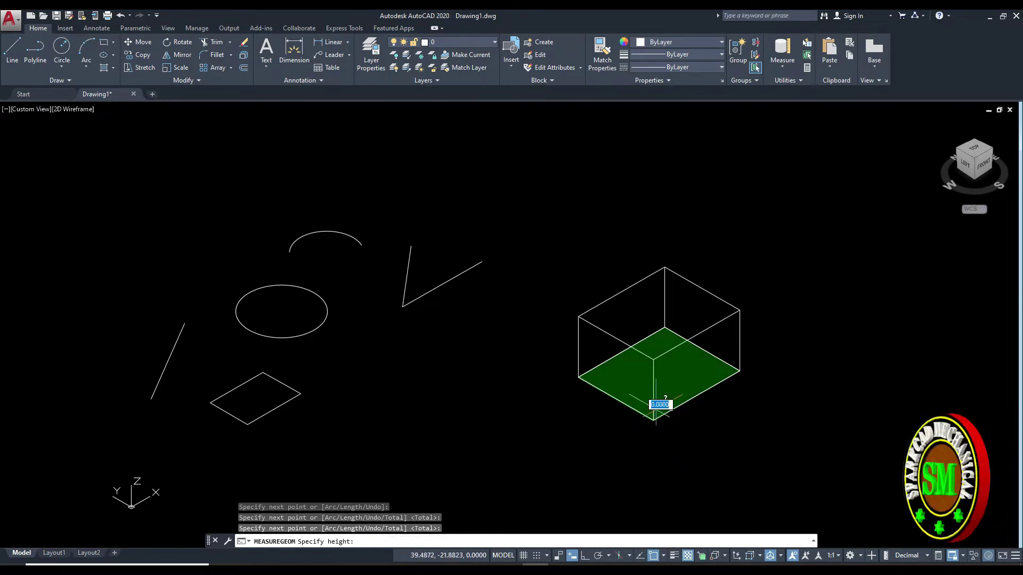
click(655, 361)
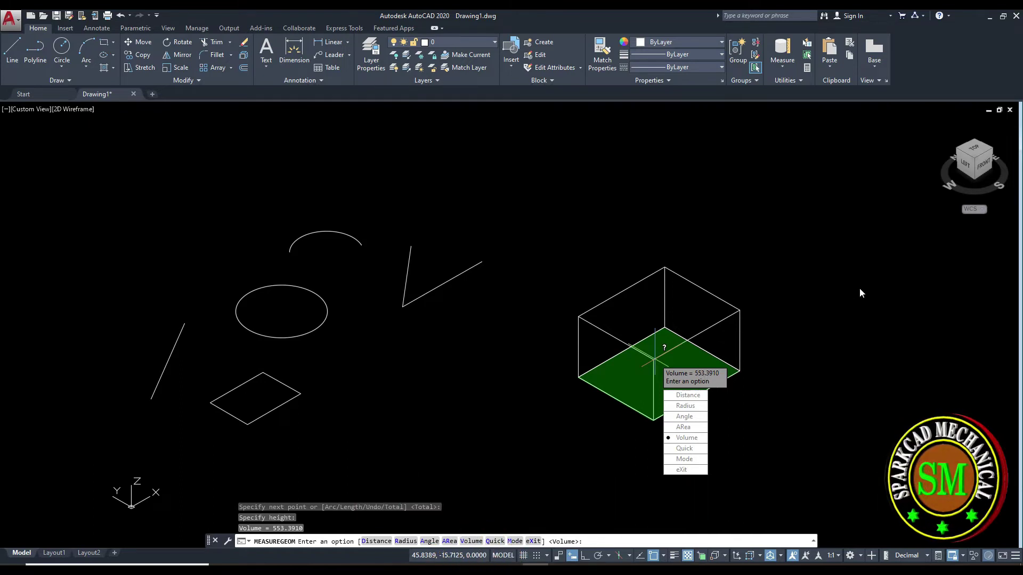
key(Escape)
click(841, 287)
middle_drag(653, 293, 594, 300)
Draw a cylinder right of the box with base radius about 6.178 and a picked height.
key(Escape)
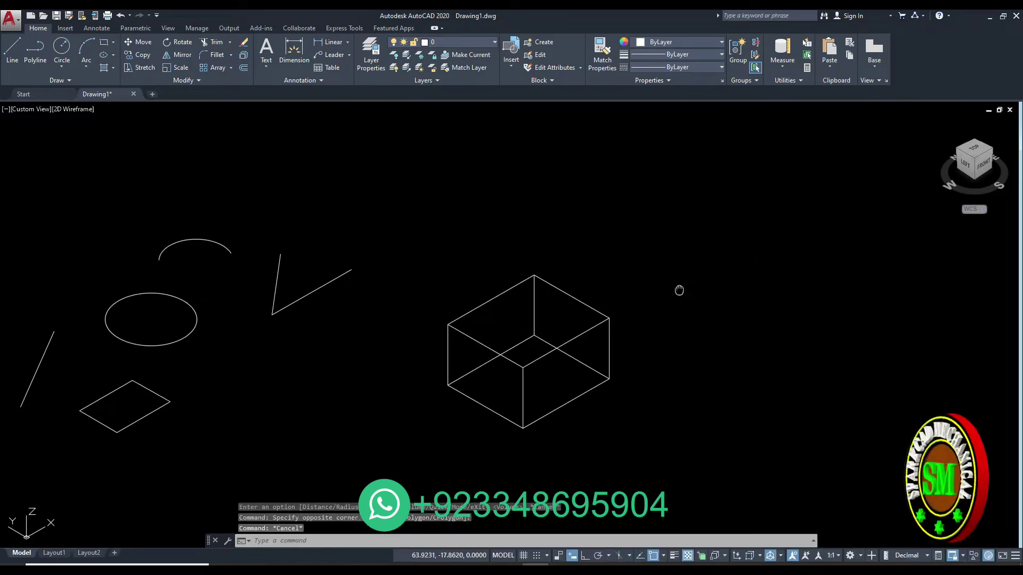
middle_drag(693, 286, 637, 283)
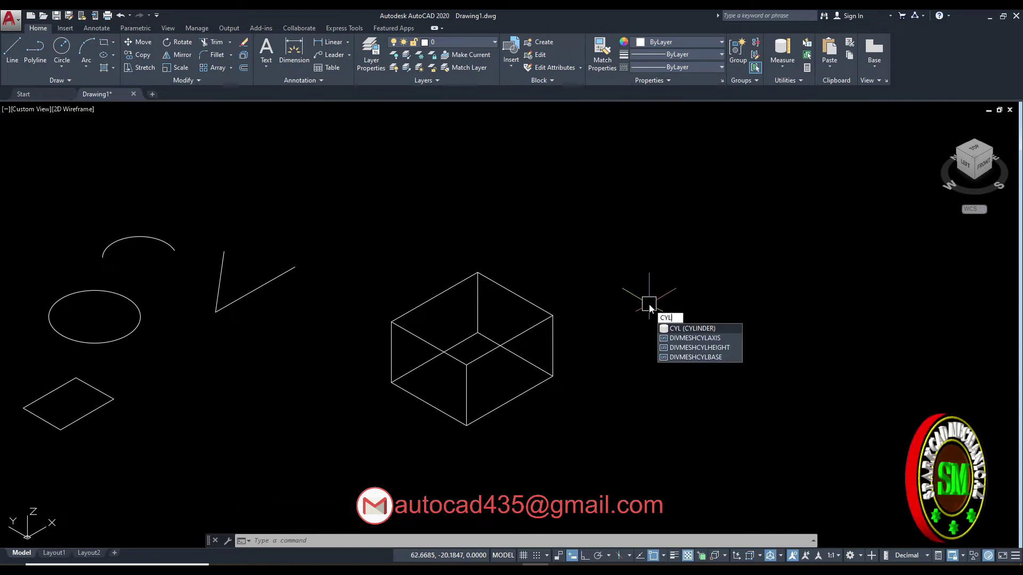
key(Return)
click(667, 370)
click(712, 380)
click(673, 250)
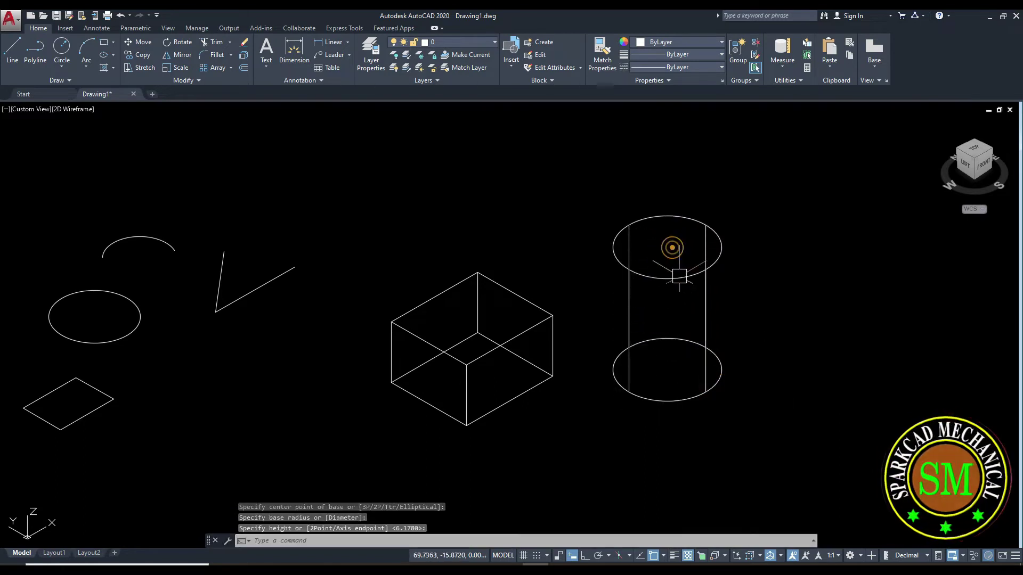
Start a cylinder volume measurement tracing the base with an arc, then abandon it.
click(785, 69)
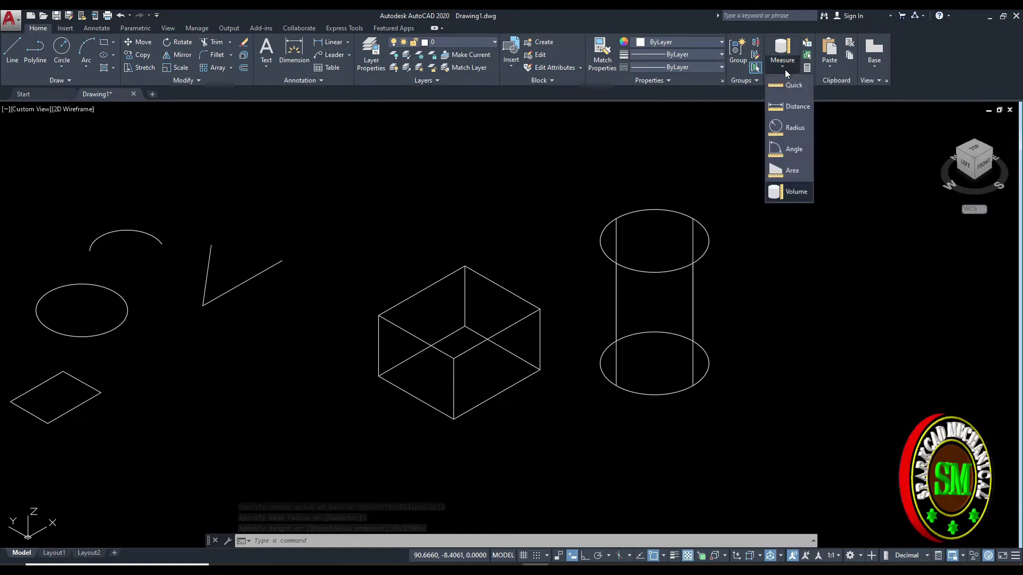
click(795, 192)
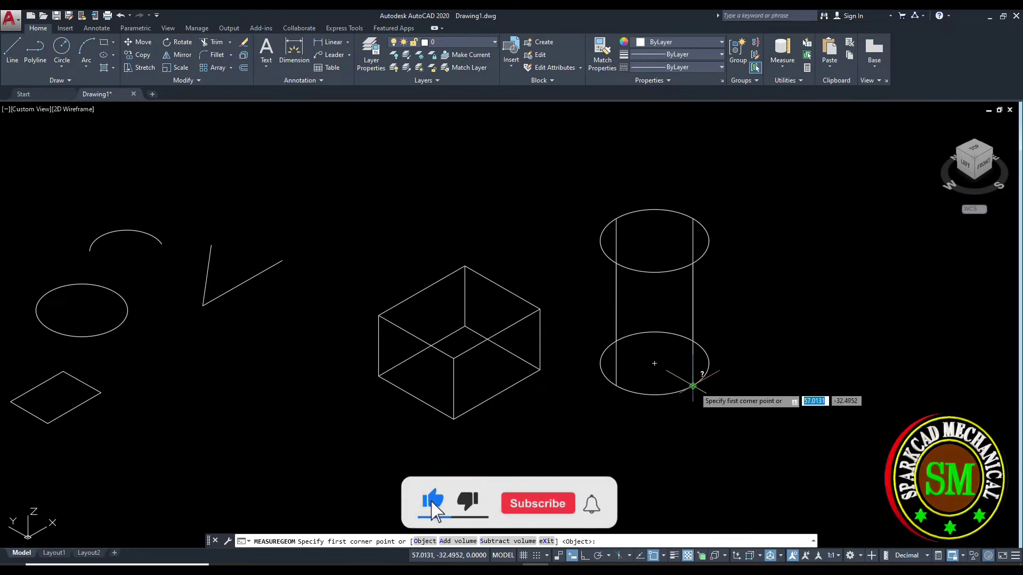
click(693, 386)
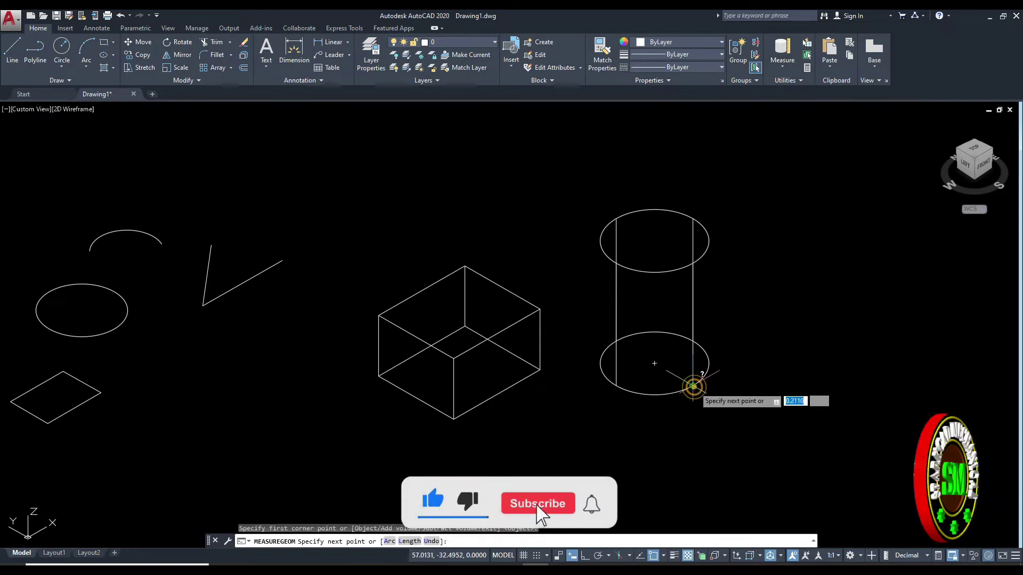
click(389, 542)
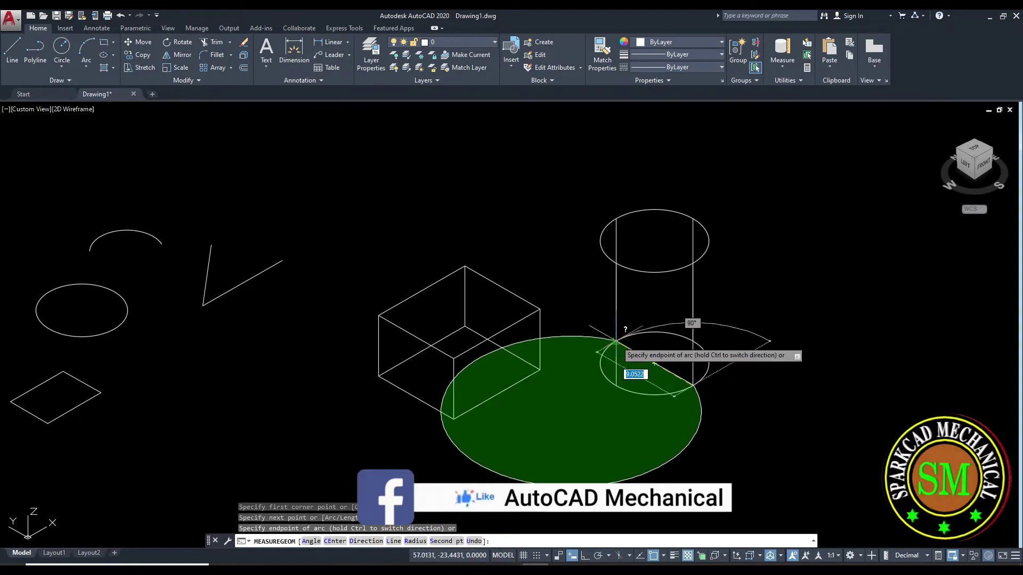
click(615, 341)
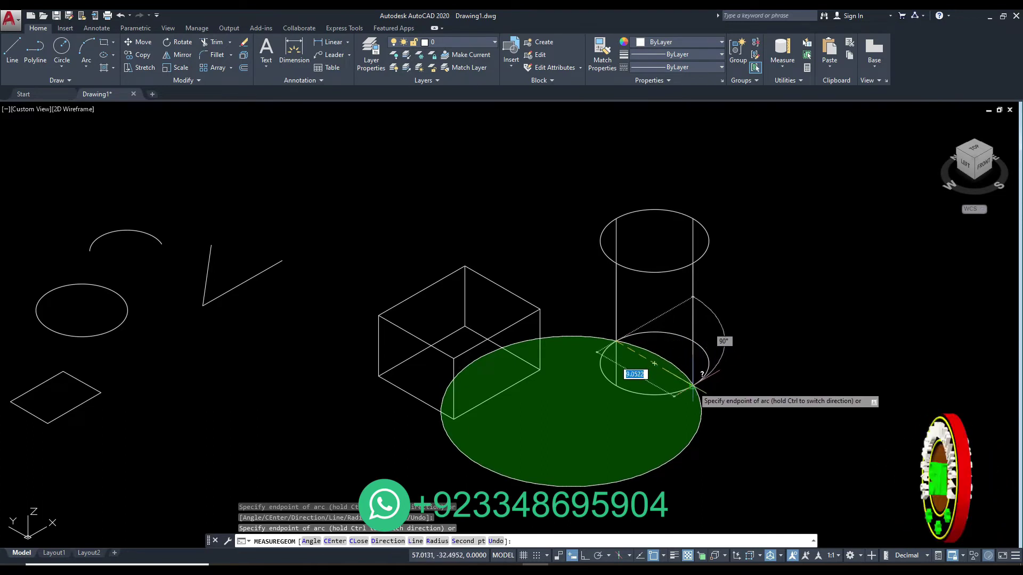
key(Escape)
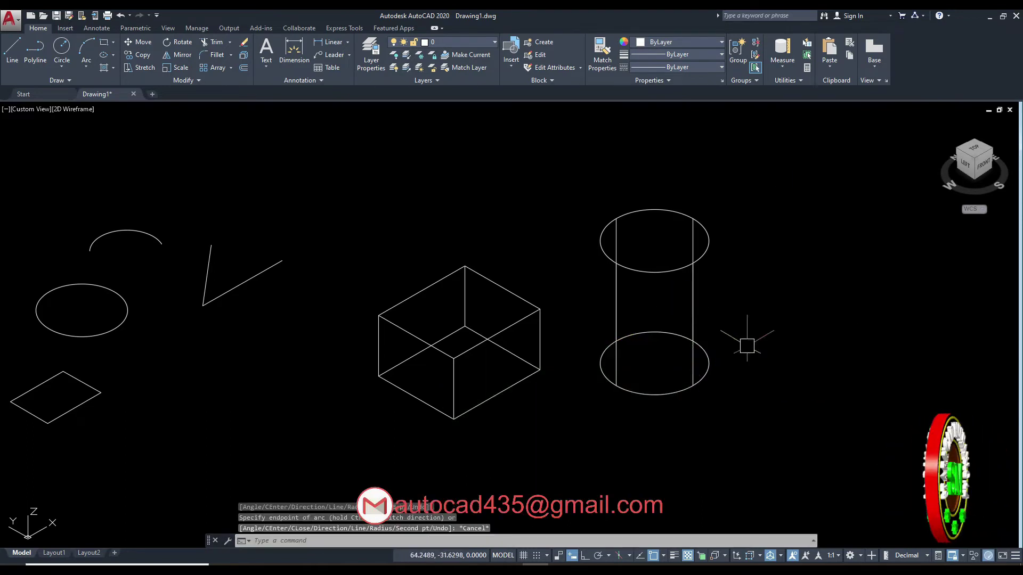
Remeasure the cylinder's volume from its arc-traced base and top height, getting 777.1532.
click(781, 64)
click(796, 191)
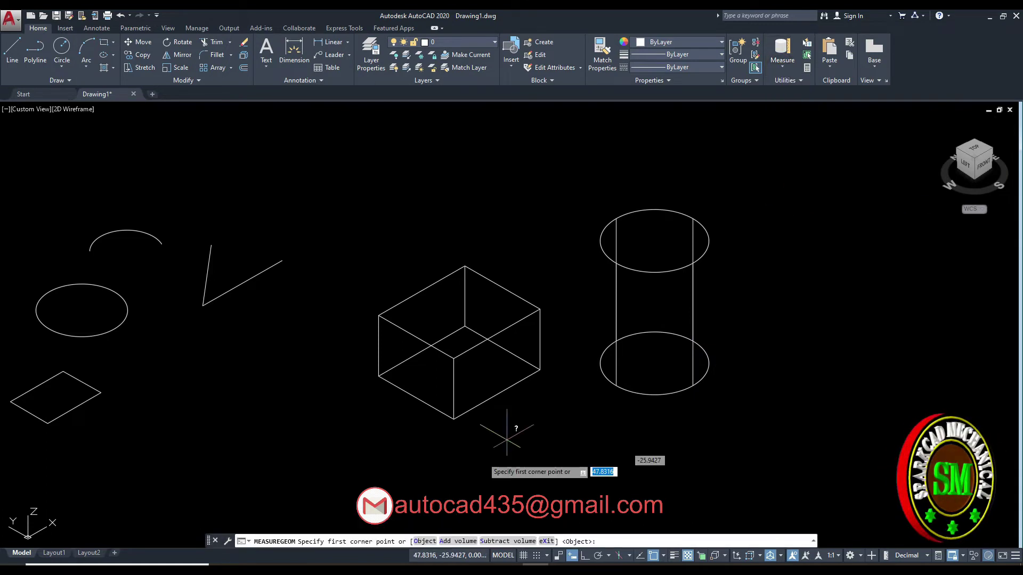
click(613, 344)
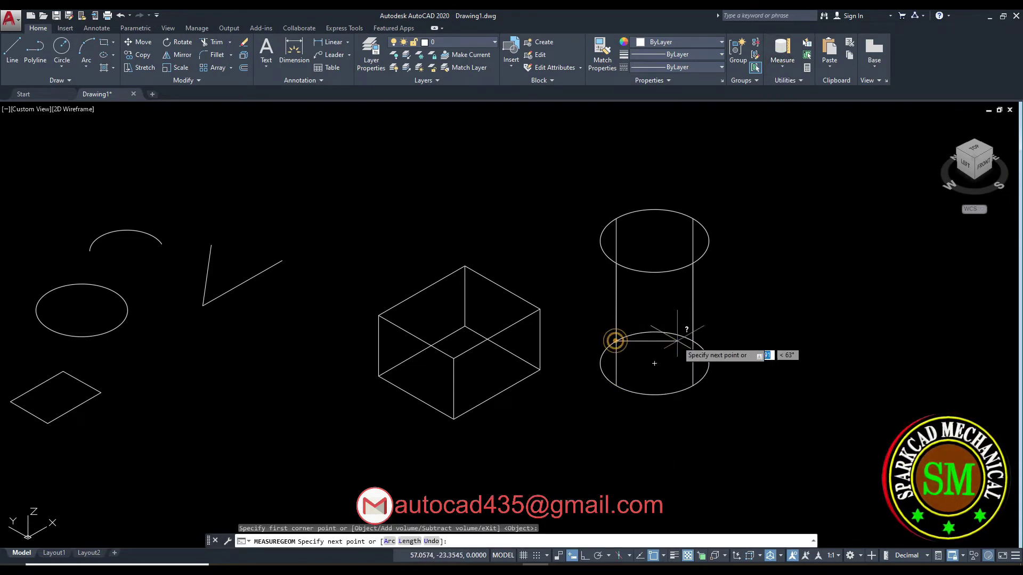
click(392, 541)
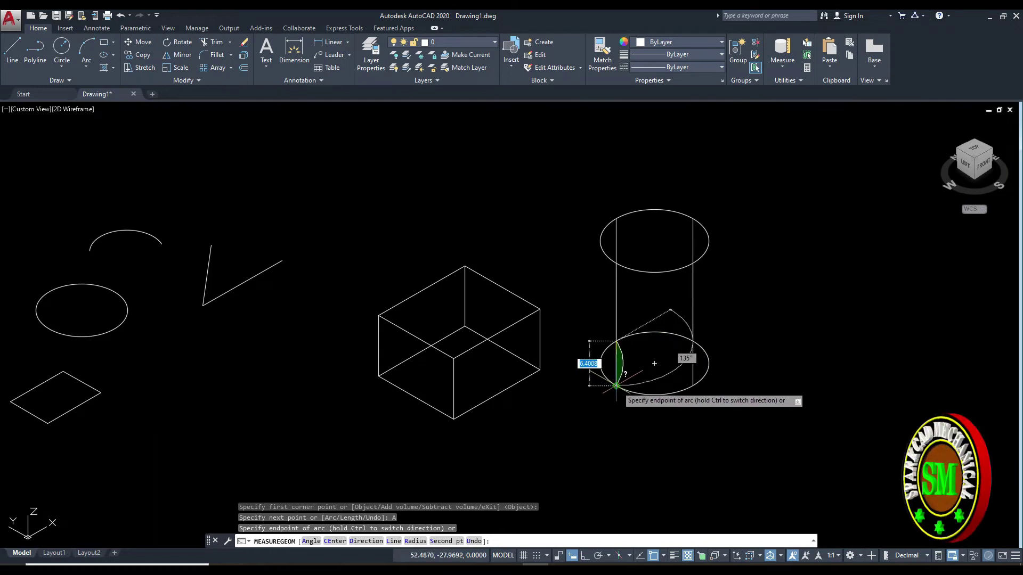
click(692, 385)
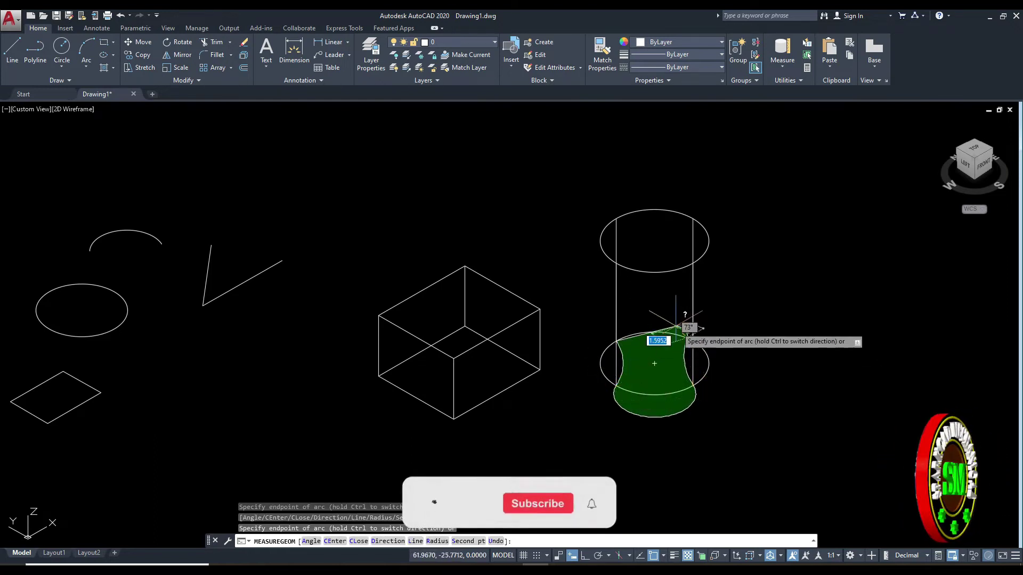
key(Return)
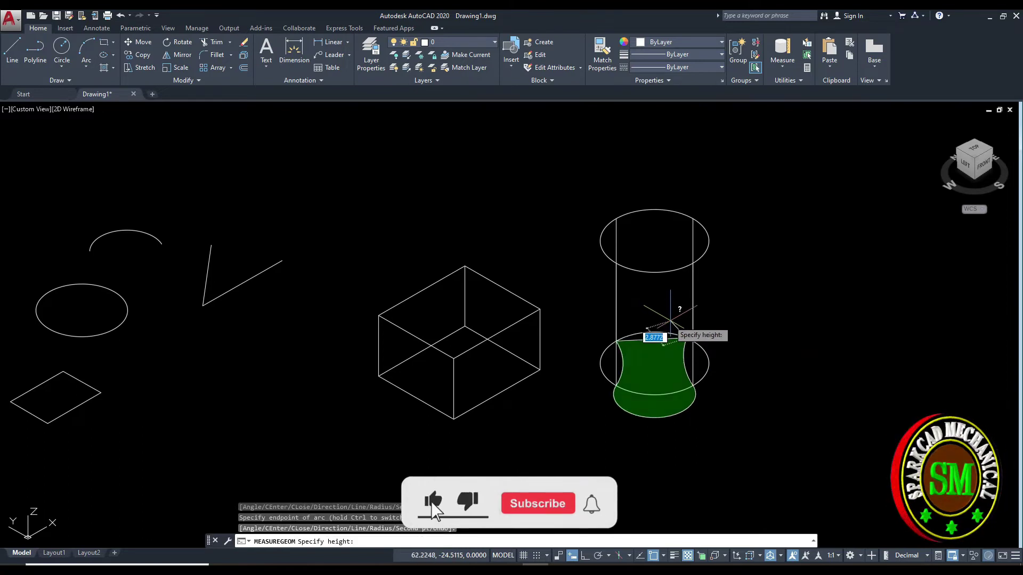
click(693, 219)
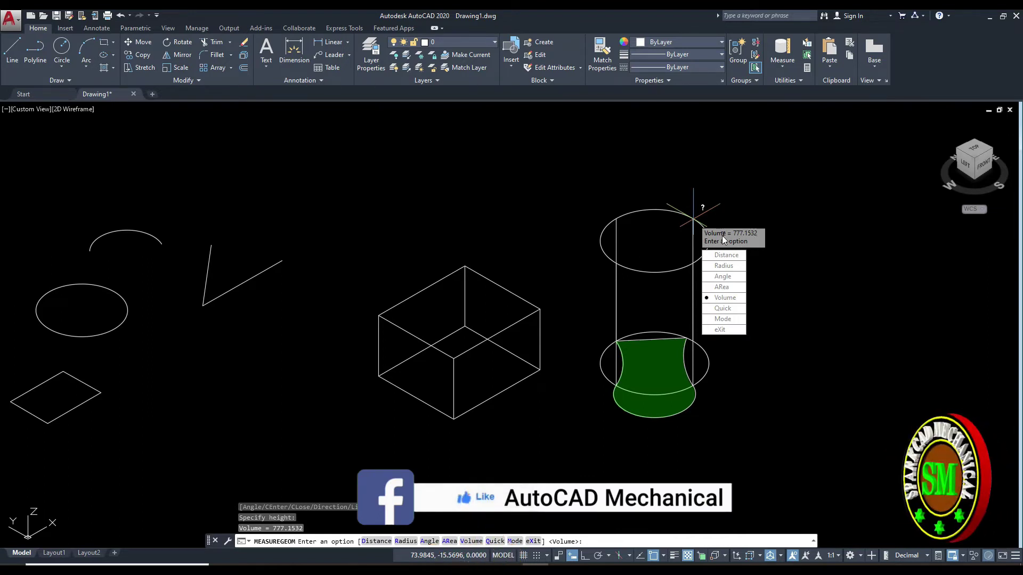
click(777, 288)
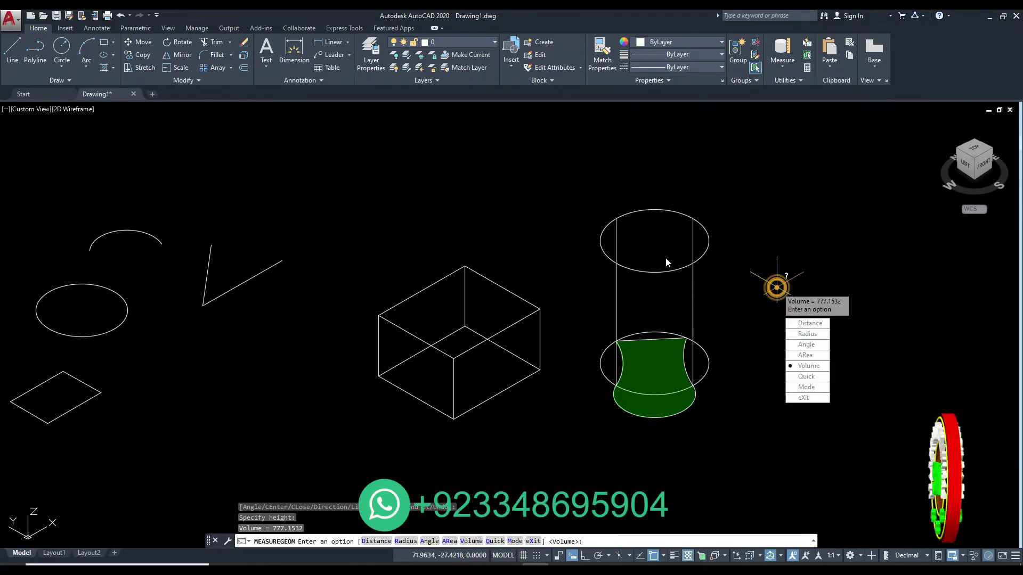
key(Escape)
mouse_move(783, 297)
middle_down()
mouse_move(684, 247)
mouse_move(775, 150)
middle_up()
scroll(720, 245, down, 2)
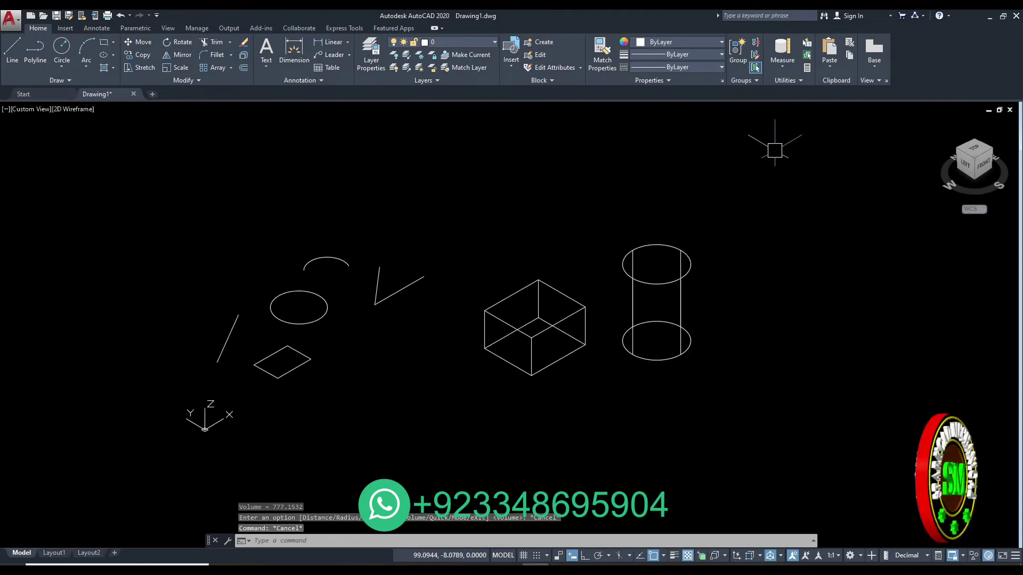
click(784, 72)
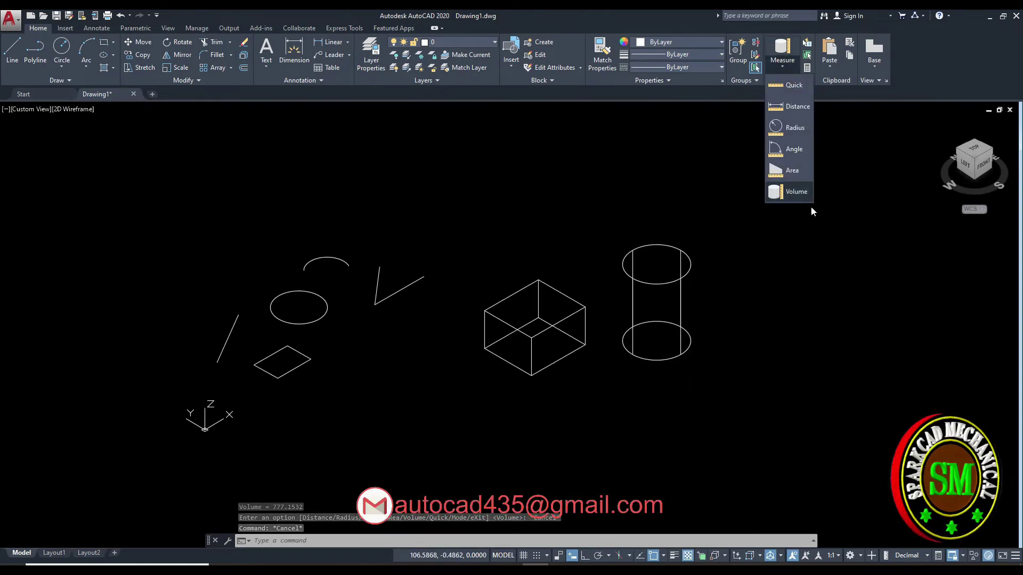
click(808, 51)
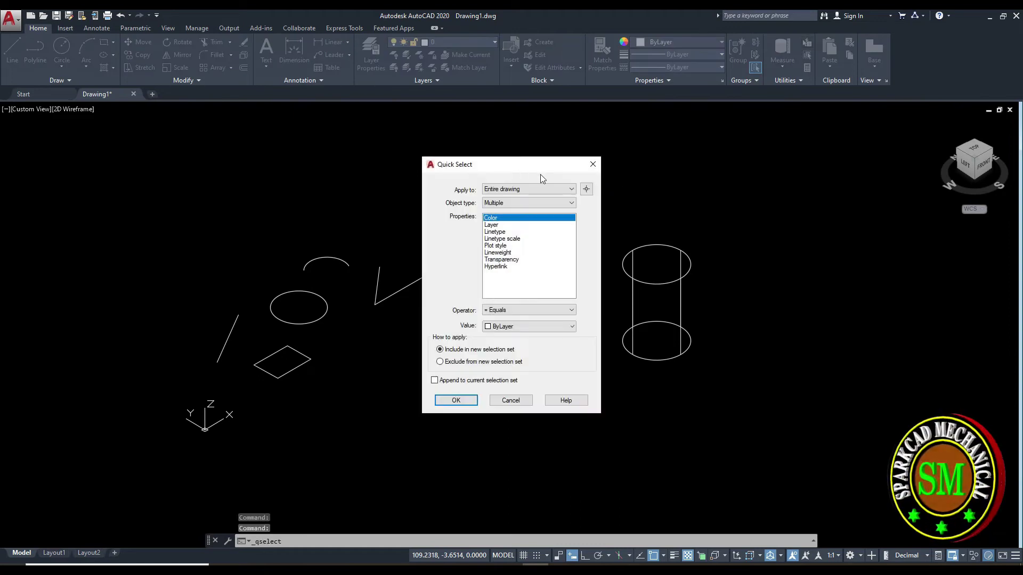
drag(540, 174, 581, 177)
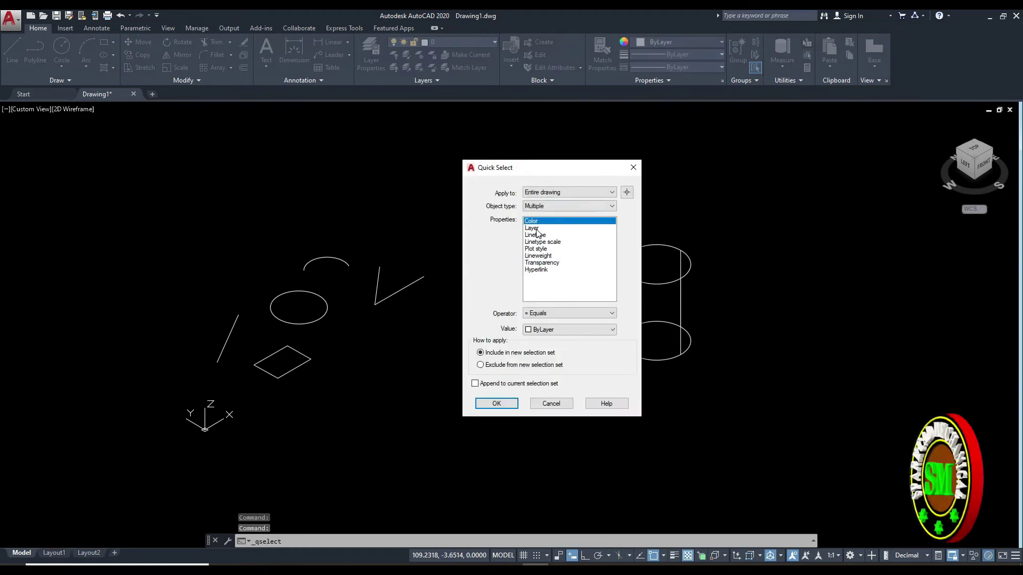
click(568, 207)
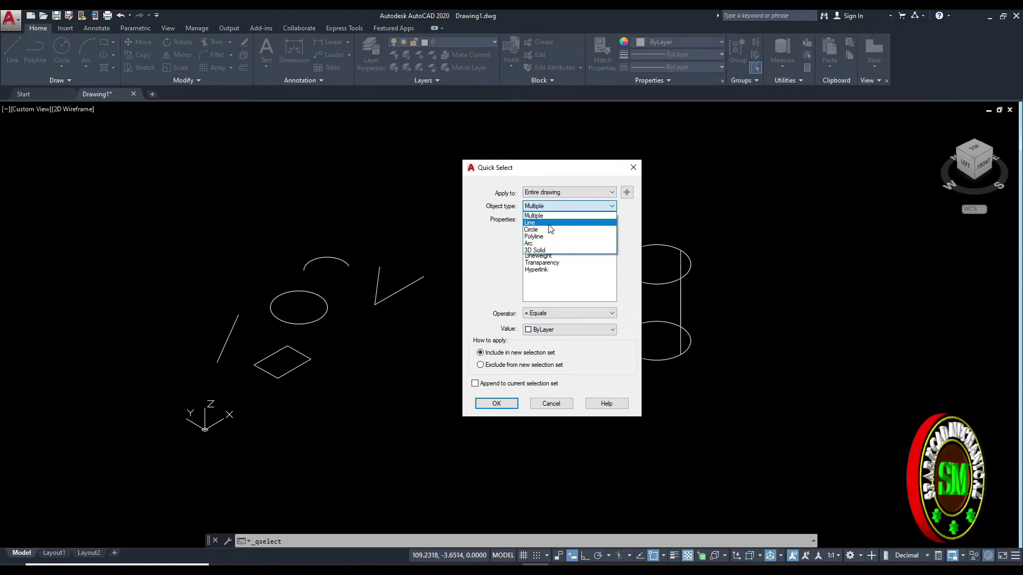
click(550, 227)
mouse_move(613, 247)
mouse_down()
mouse_move(617, 283)
mouse_move(612, 241)
mouse_move(612, 274)
mouse_up()
click(584, 207)
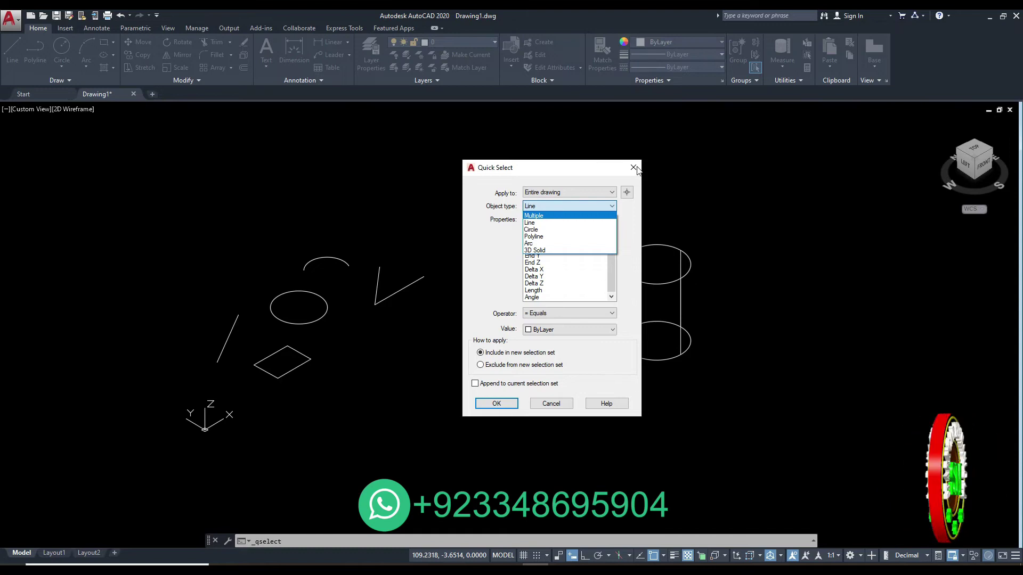
click(638, 169)
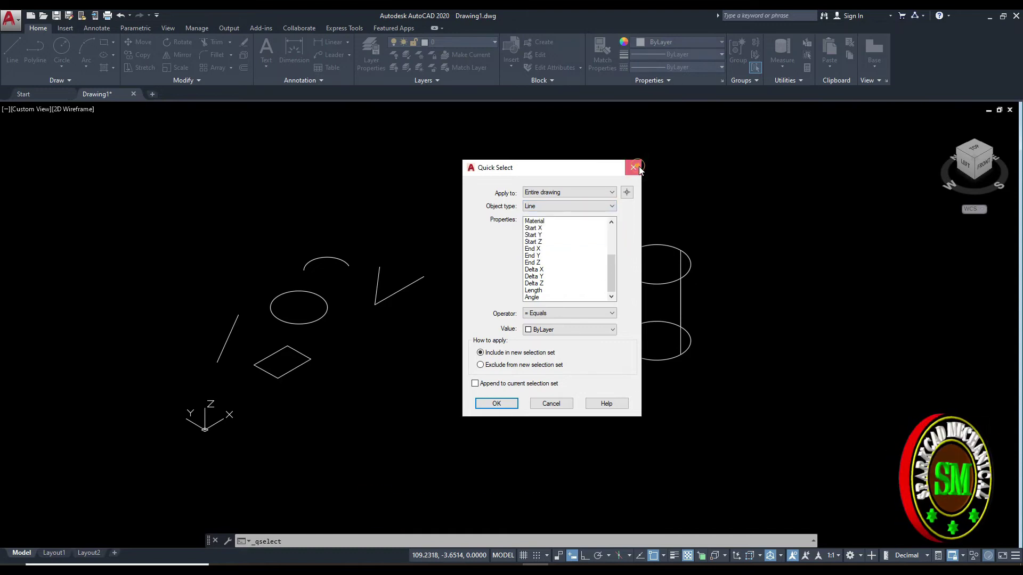
click(634, 167)
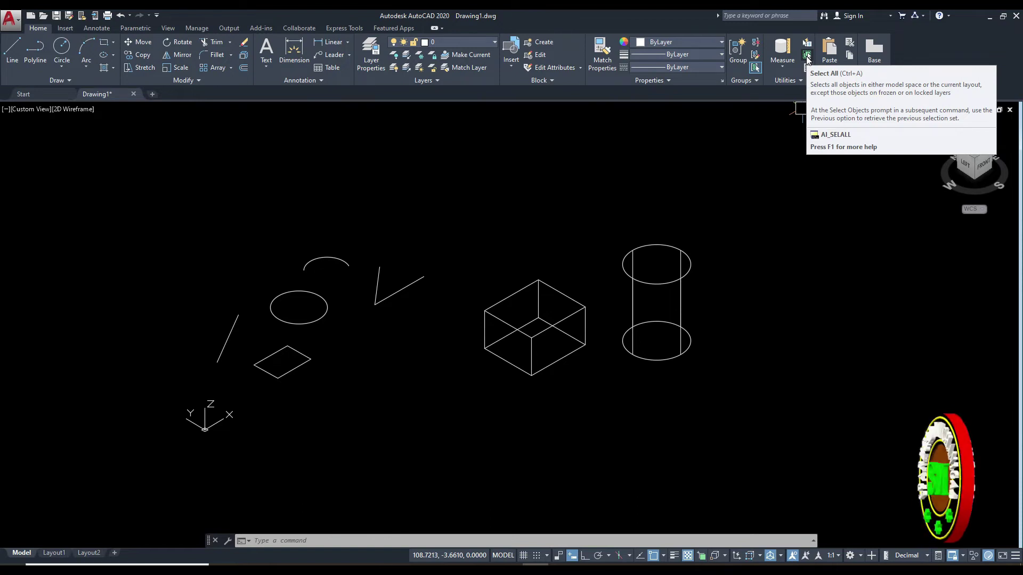
Select all objects in the drawing, then clear the selection with Esc.
click(808, 58)
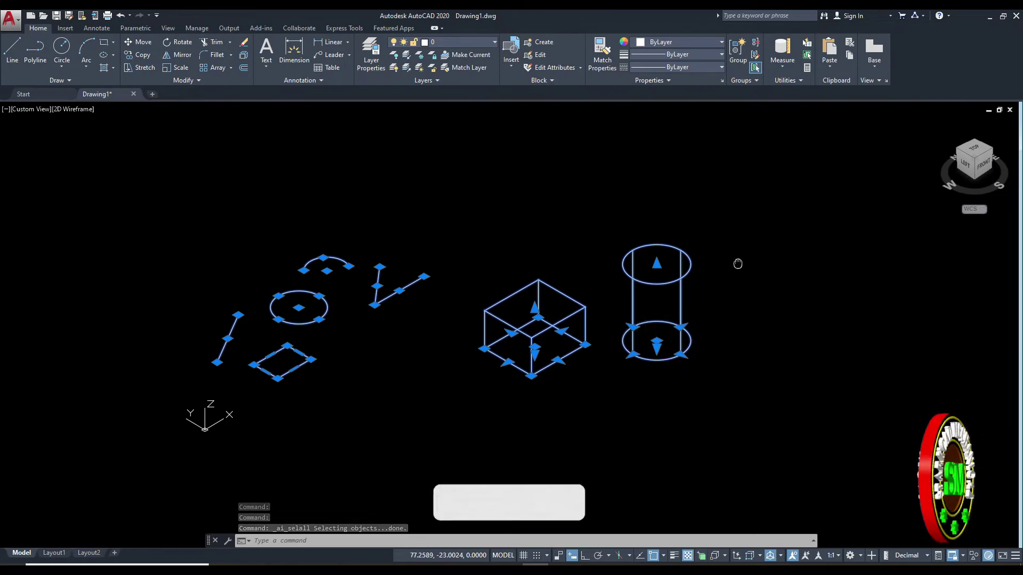
middle_drag(738, 264, 756, 277)
key(Escape)
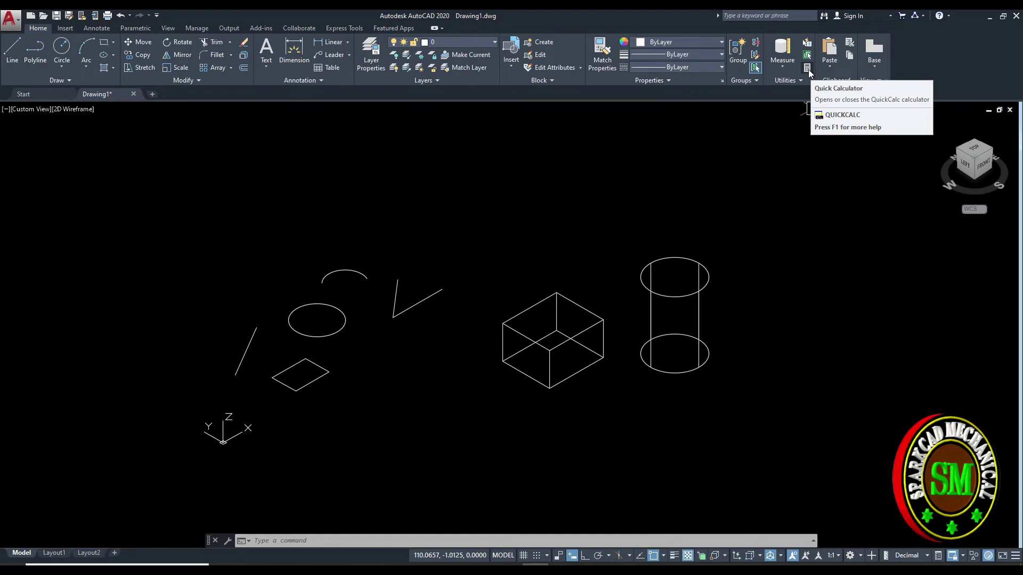
Open QuickCalc, reposition its palette, close it, and reopen it with Ctrl+8.
click(808, 70)
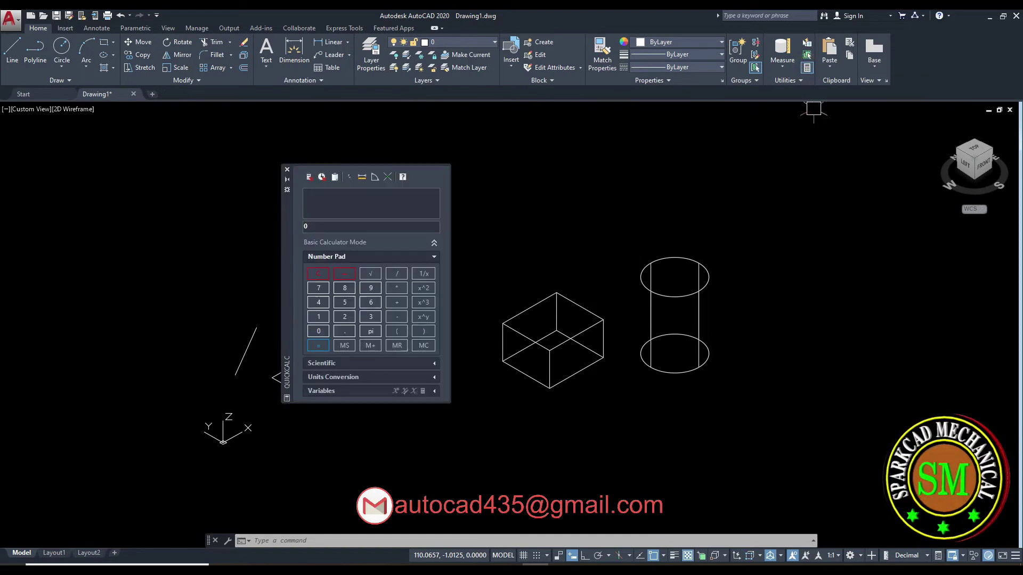
click(282, 265)
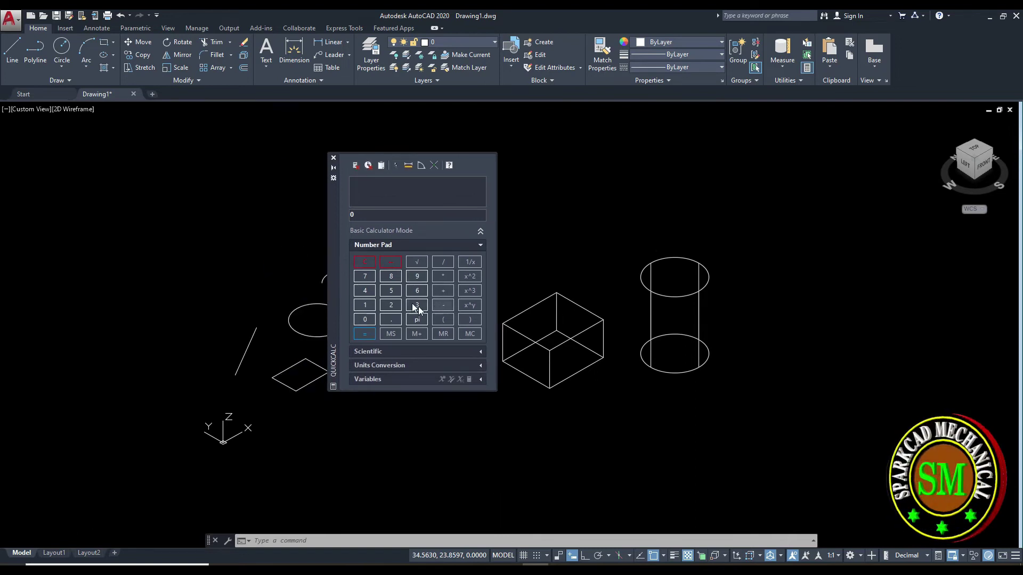
drag(333, 289, 323, 284)
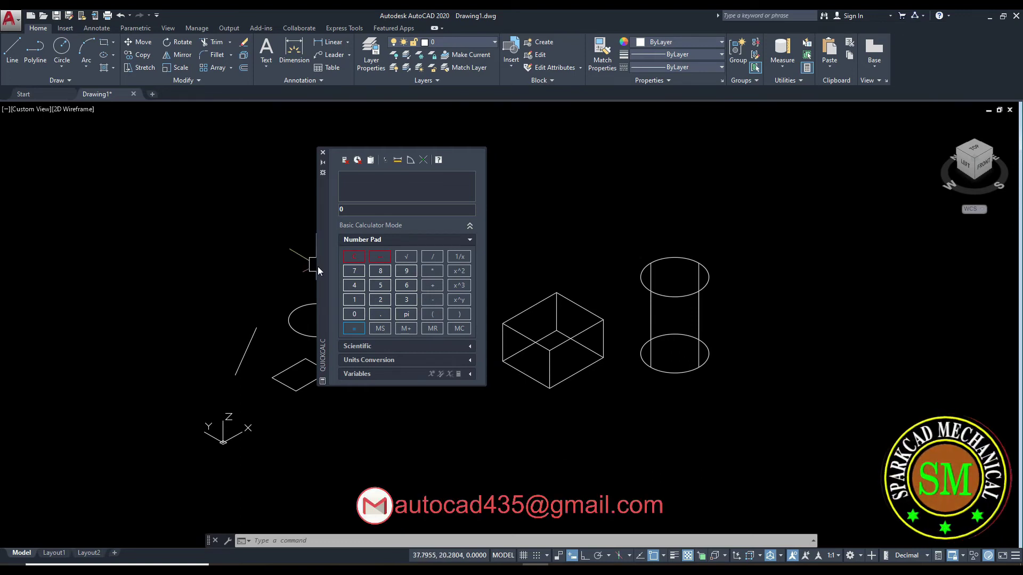
drag(318, 267, 327, 268)
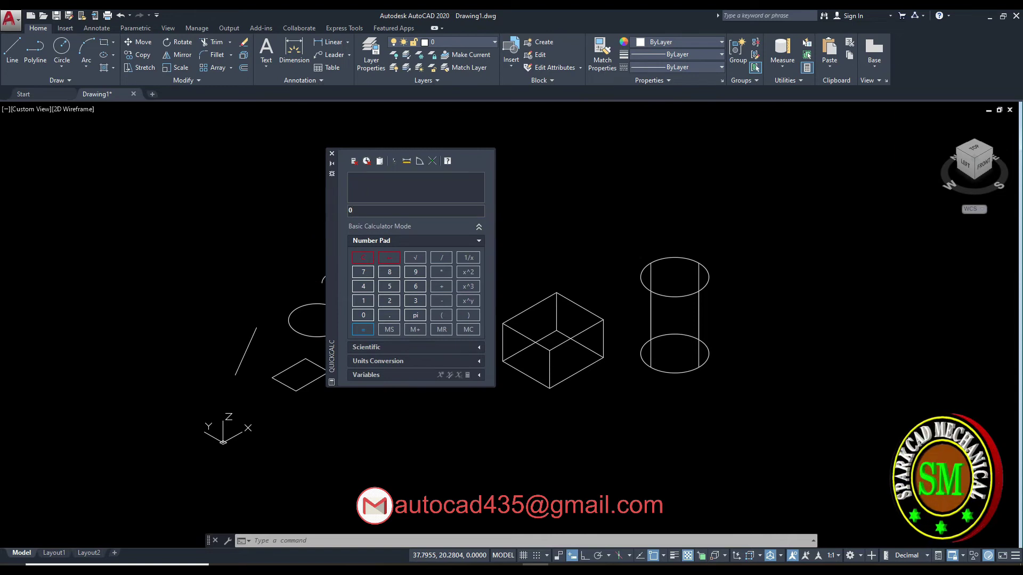
click(330, 152)
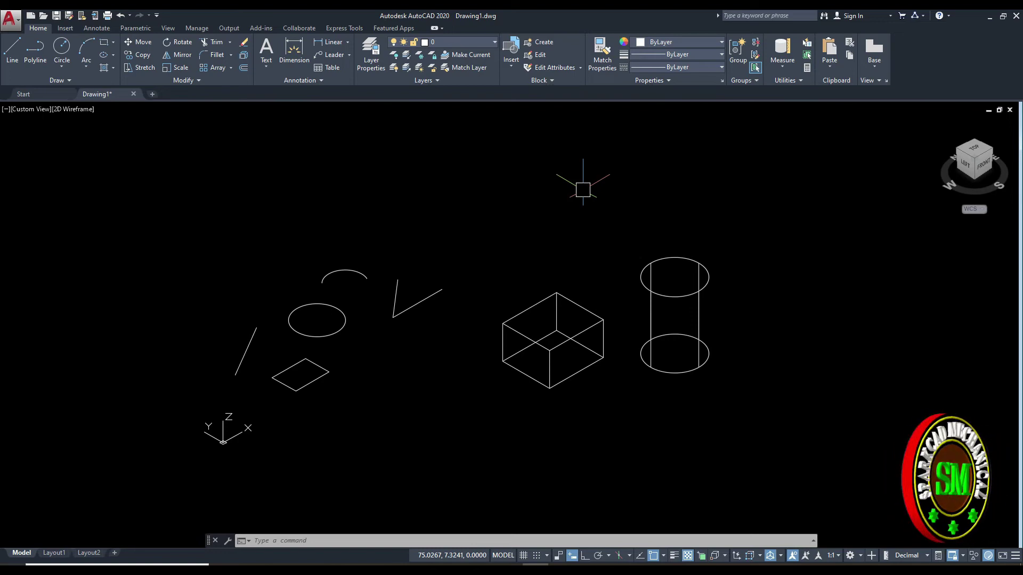
key(ctrl+8)
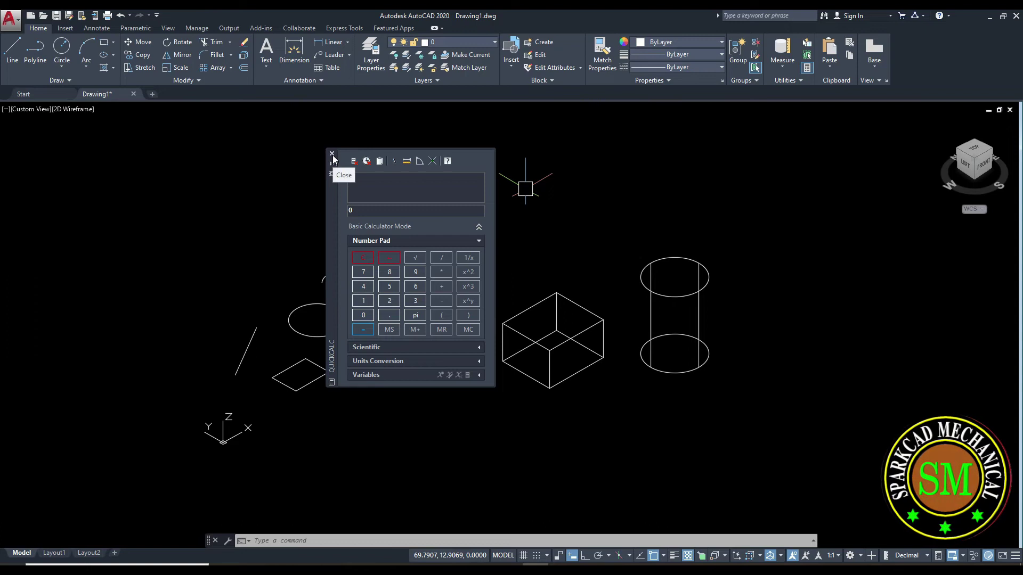
Close the calculator, dismiss stray menus, and switch the drawing to the Top view.
click(331, 153)
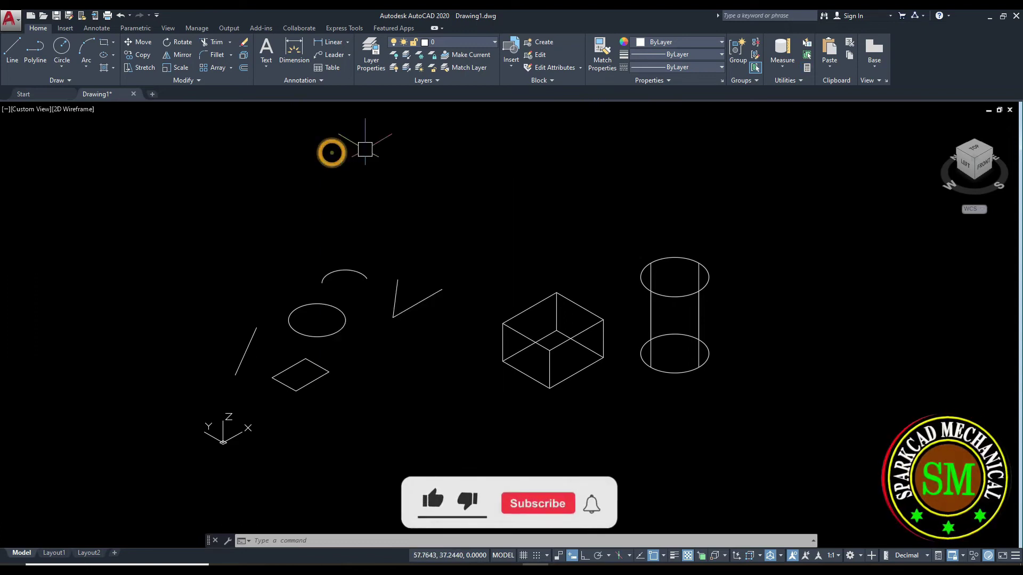
click(783, 67)
click(892, 233)
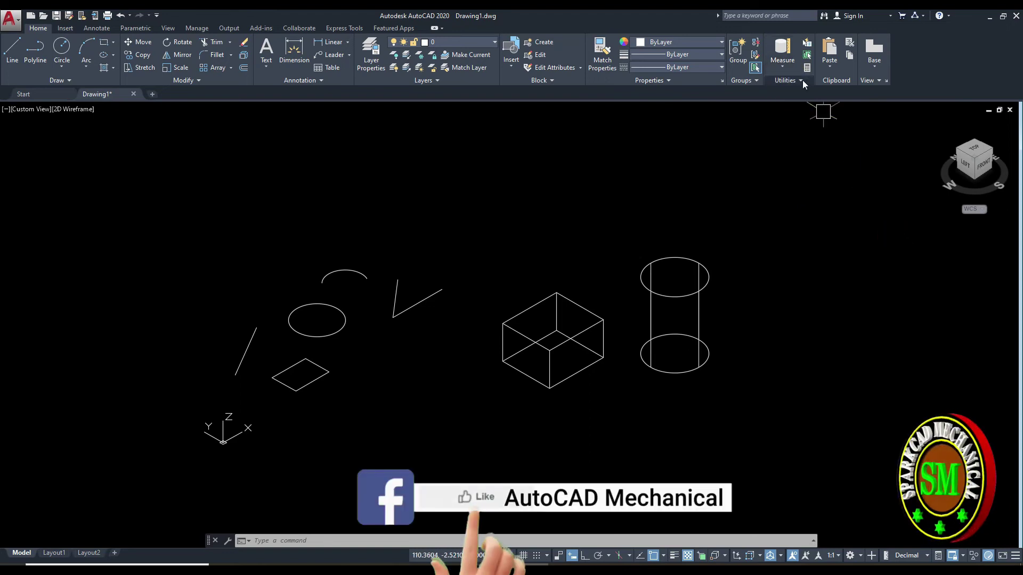
click(803, 80)
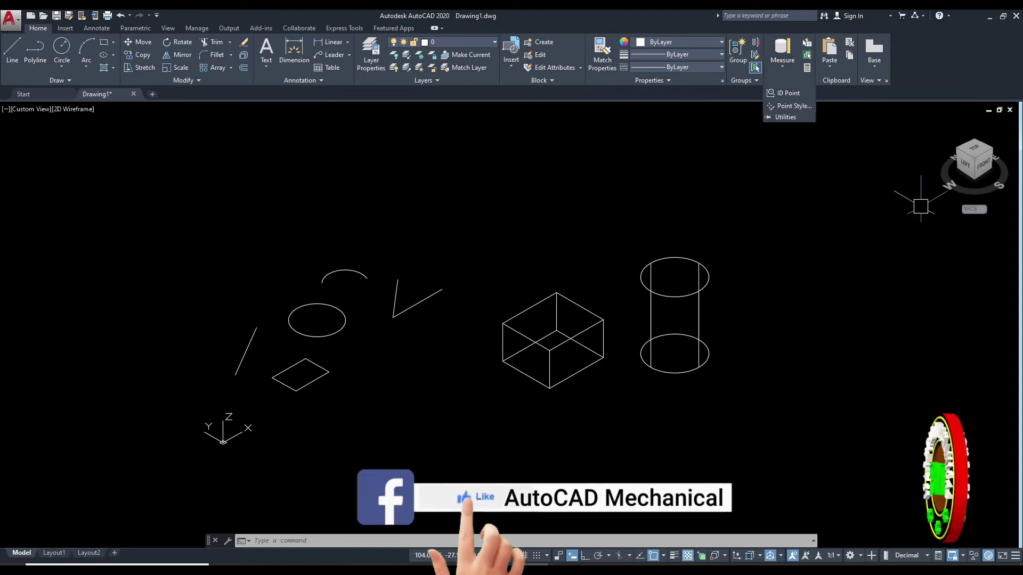
click(906, 299)
click(928, 256)
key(Escape)
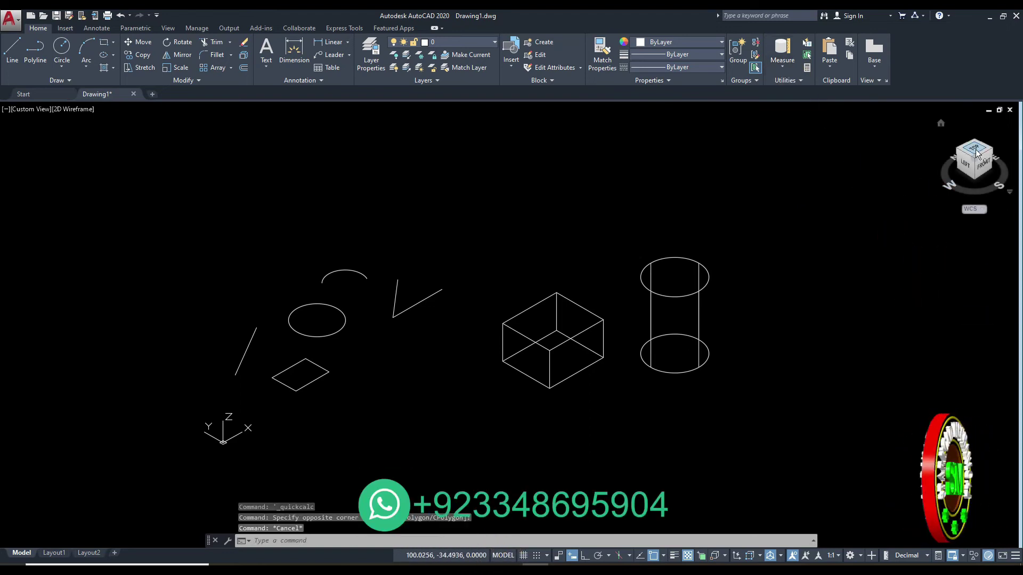
click(977, 154)
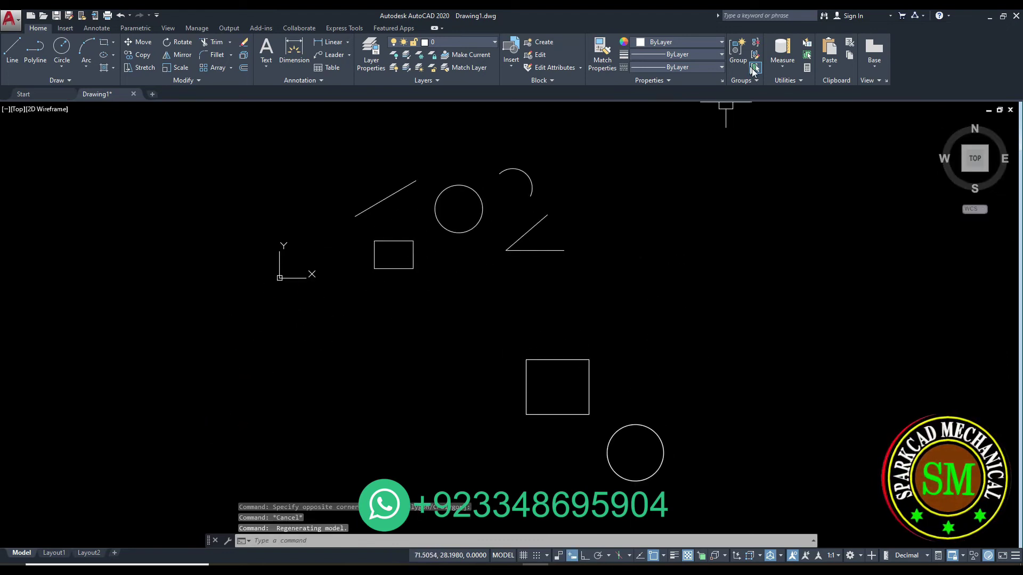
click(794, 83)
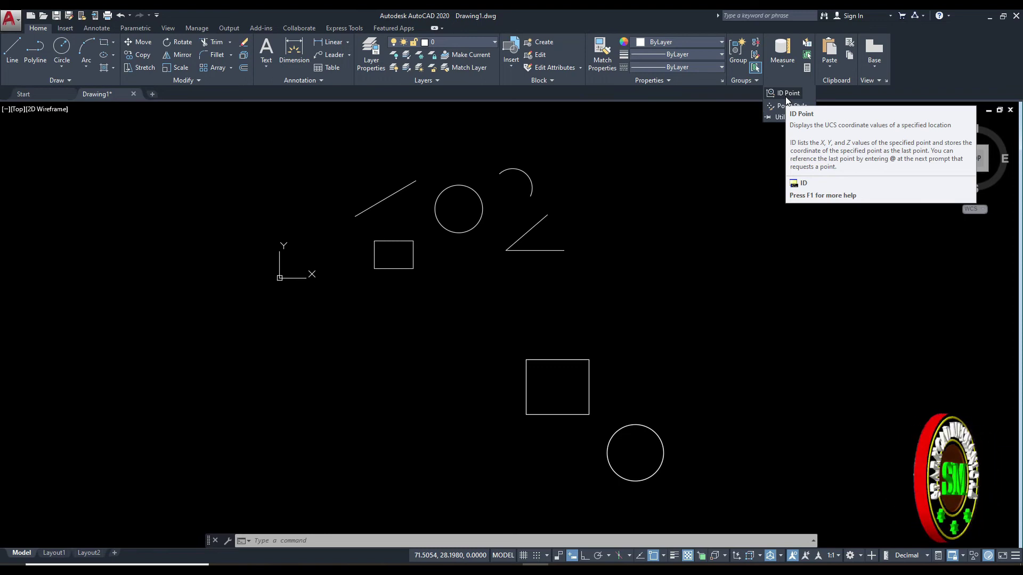
ID Point the slanted line's lower endpoint, reporting X 12.1331, Y 9.8603, Z 0.
click(787, 98)
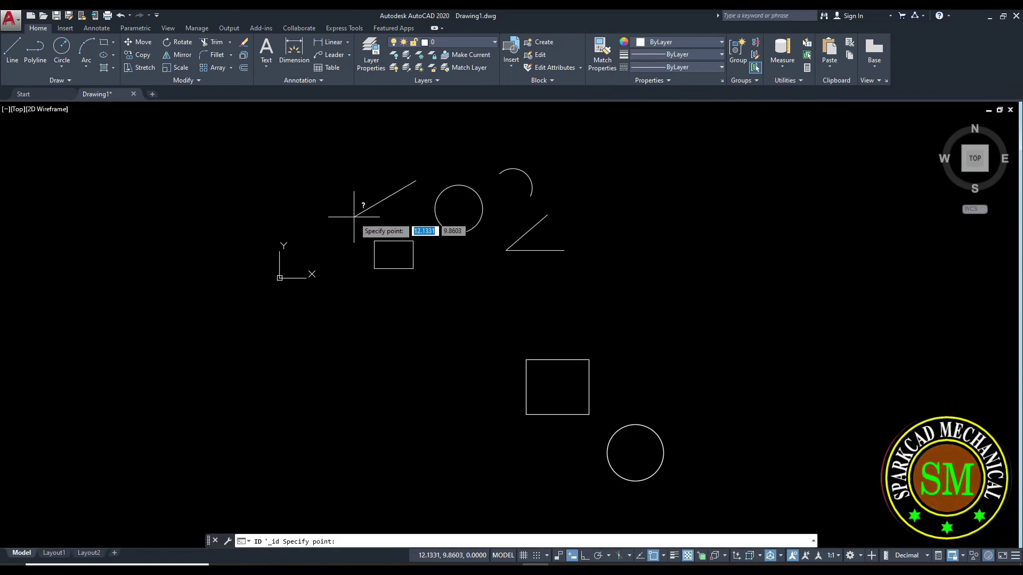
middle_drag(365, 228, 393, 252)
scroll(391, 289, up, 2)
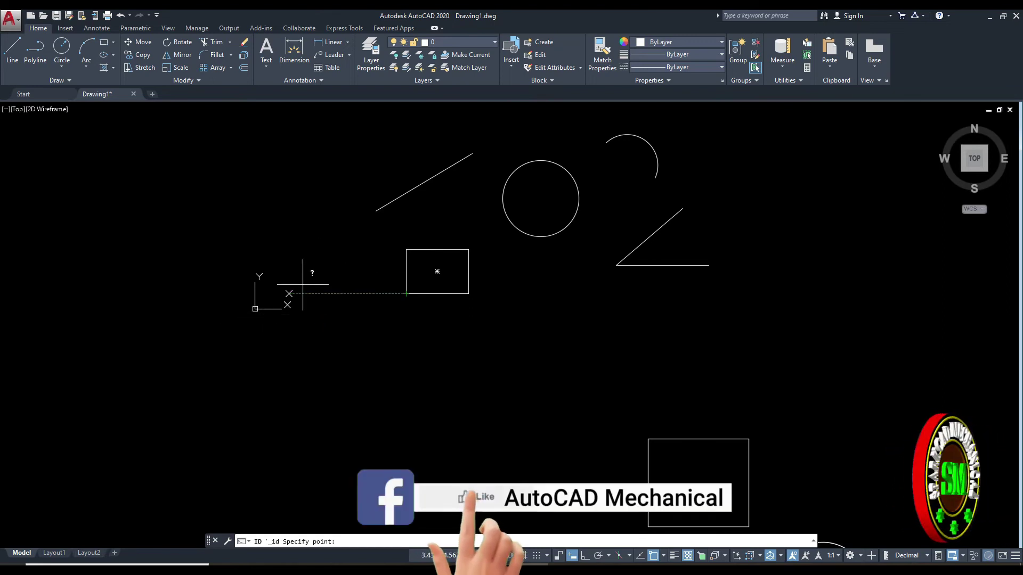
click(375, 211)
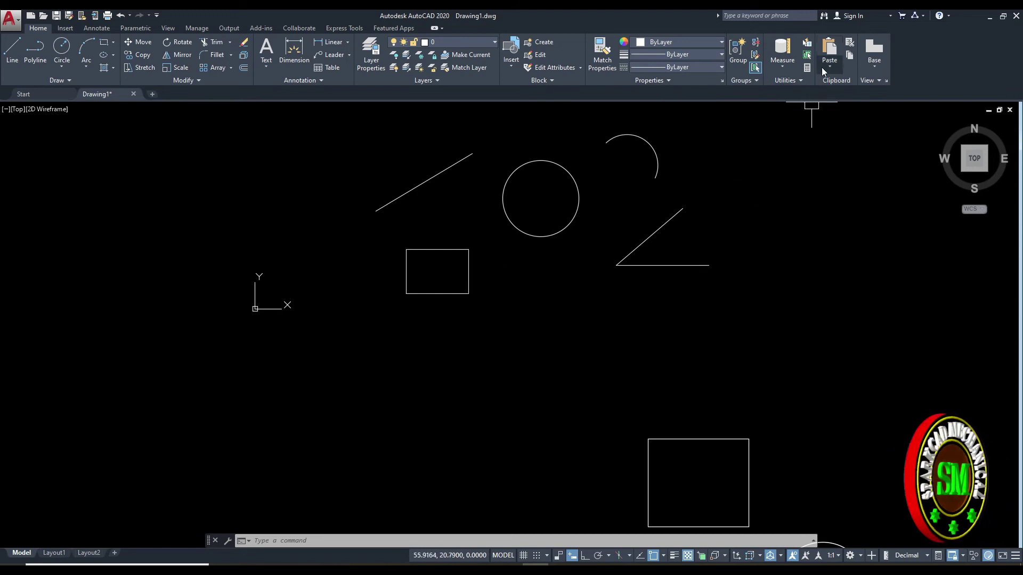
ID Point the arc's centre, reporting X 37.3828, Y 14.4624, Z 0.
click(805, 79)
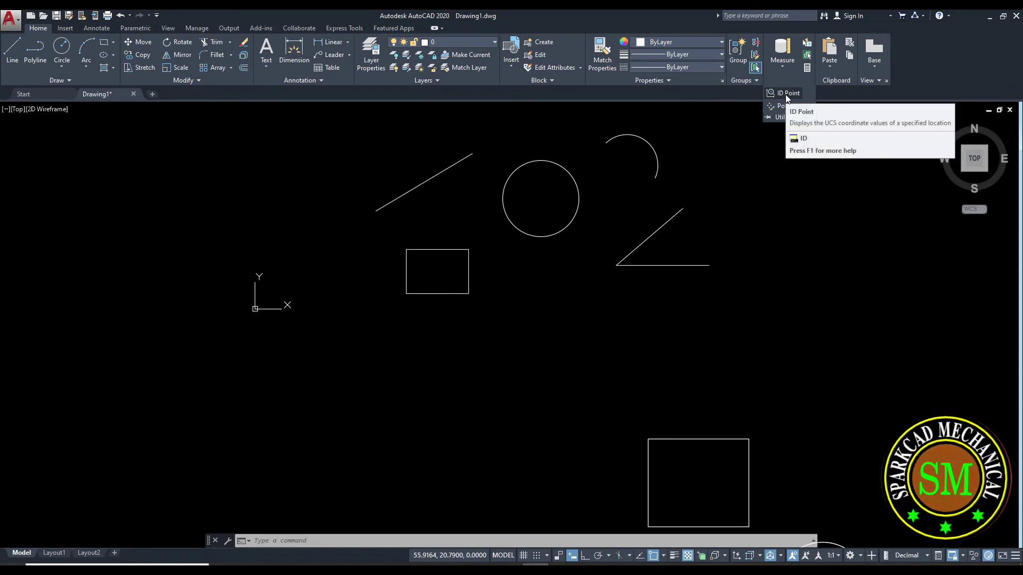
click(787, 94)
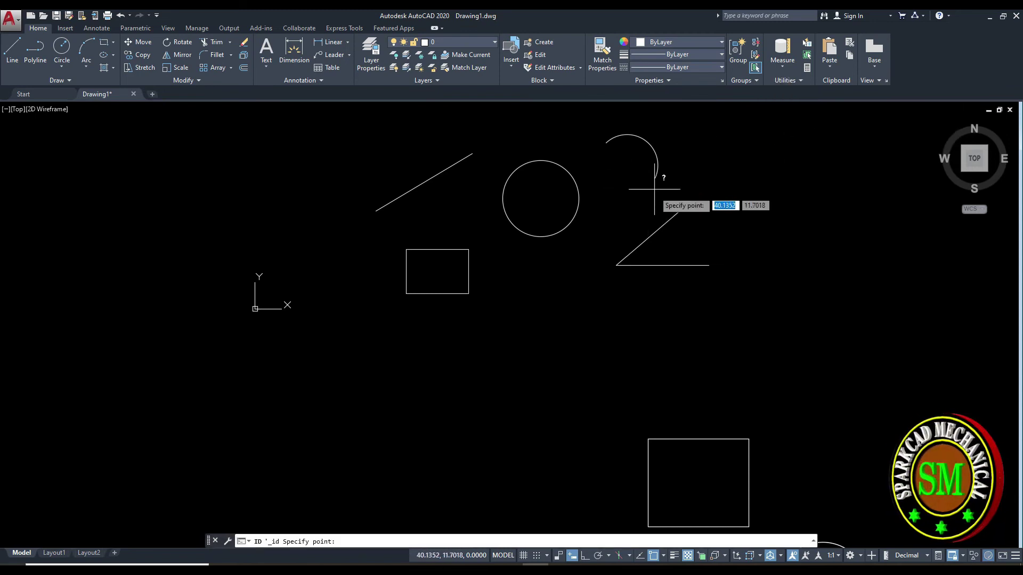
click(627, 165)
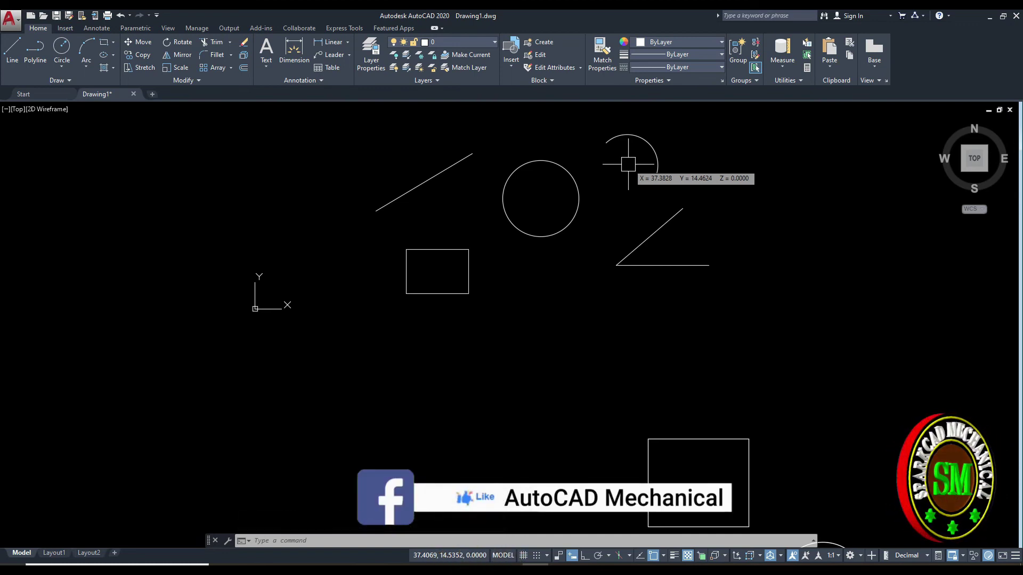
click(798, 81)
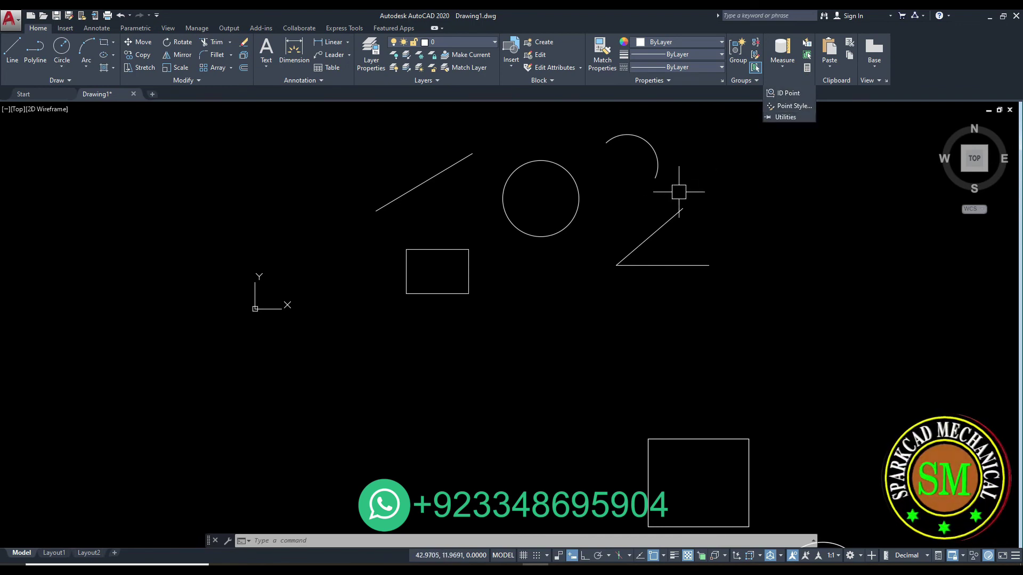
click(729, 206)
middle_drag(745, 204, 682, 210)
text(PO)
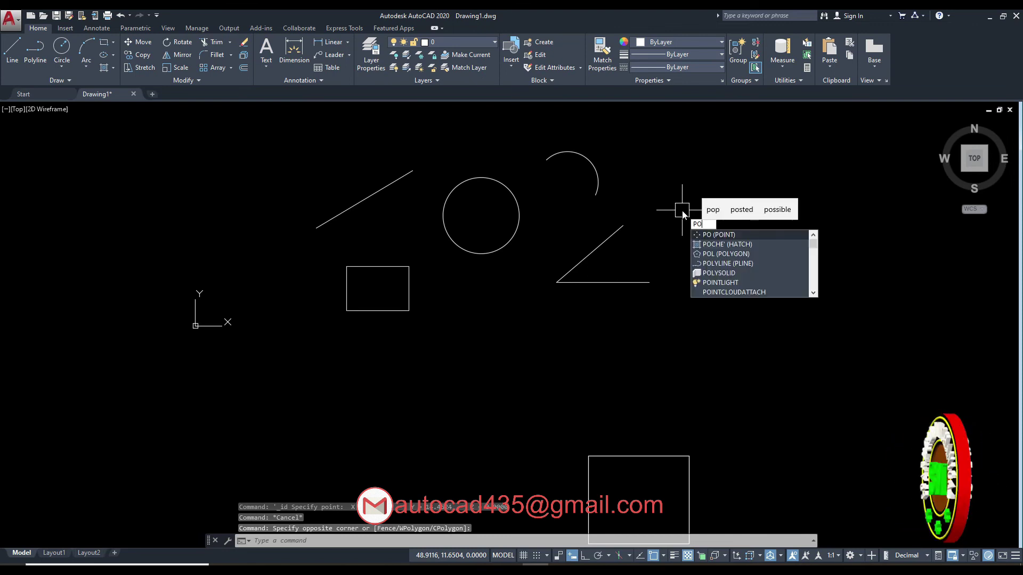
Place a point right of the triangle and set the point style to circled X, size 5.
key(Return)
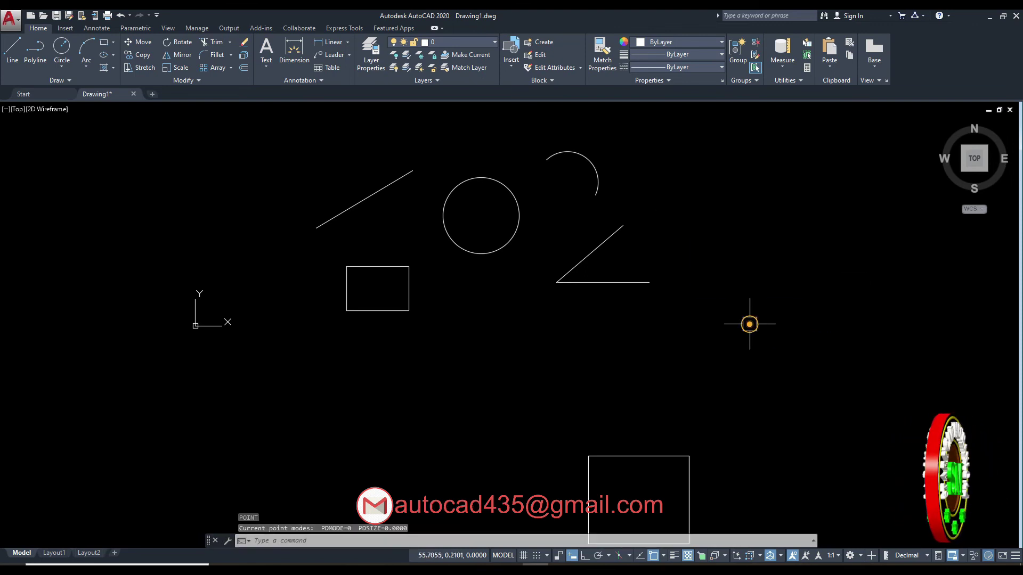
scroll(744, 340, up, 4)
scroll(761, 332, down, 2)
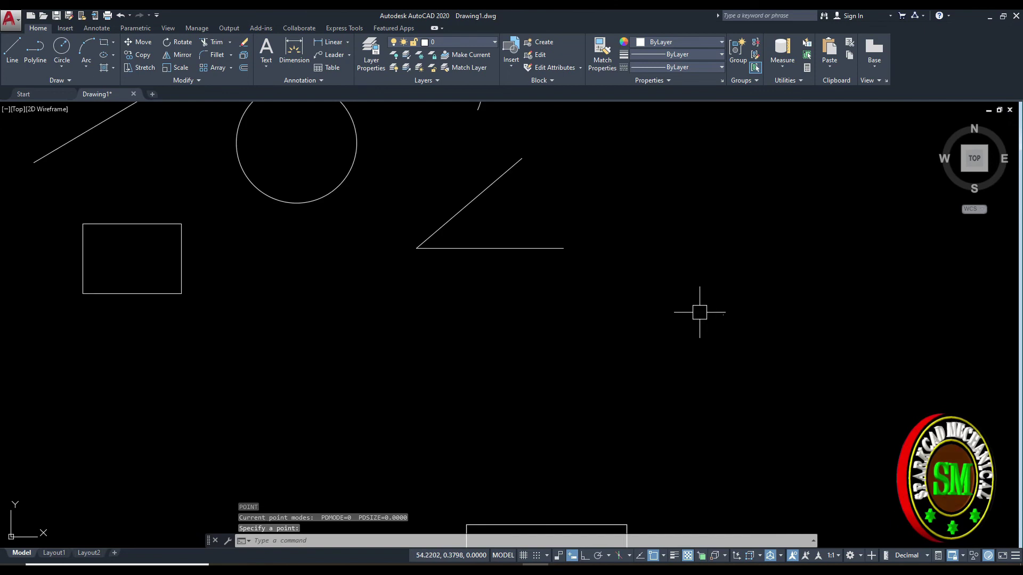
click(804, 81)
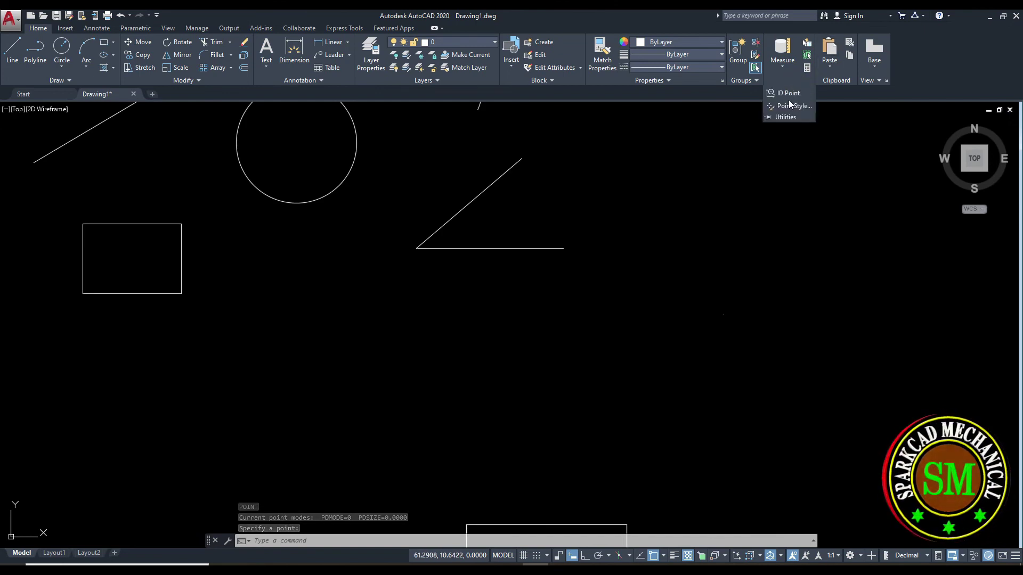
click(796, 107)
mouse_move(508, 209)
mouse_down()
mouse_move(477, 196)
mouse_move(504, 195)
mouse_up()
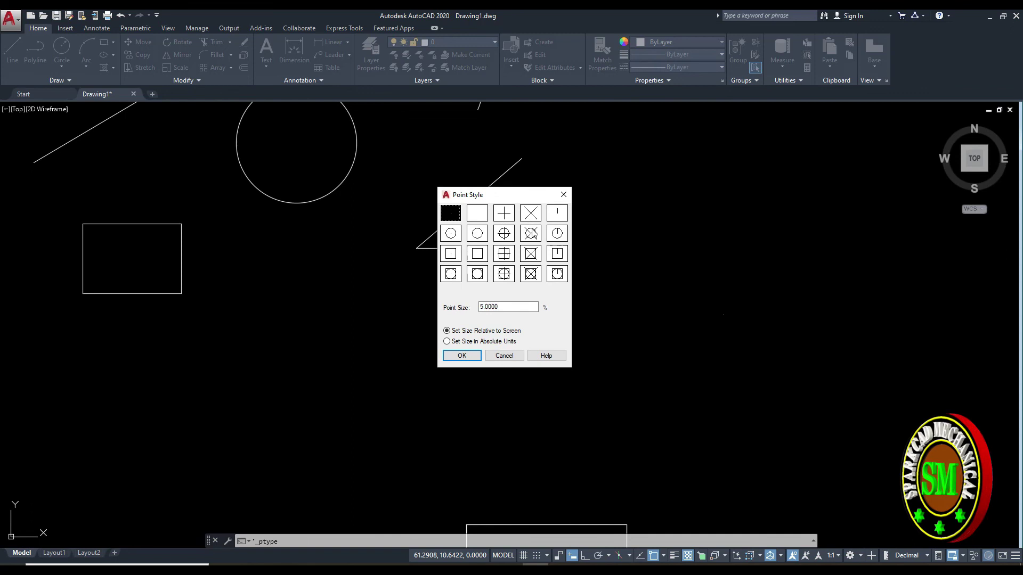
click(462, 355)
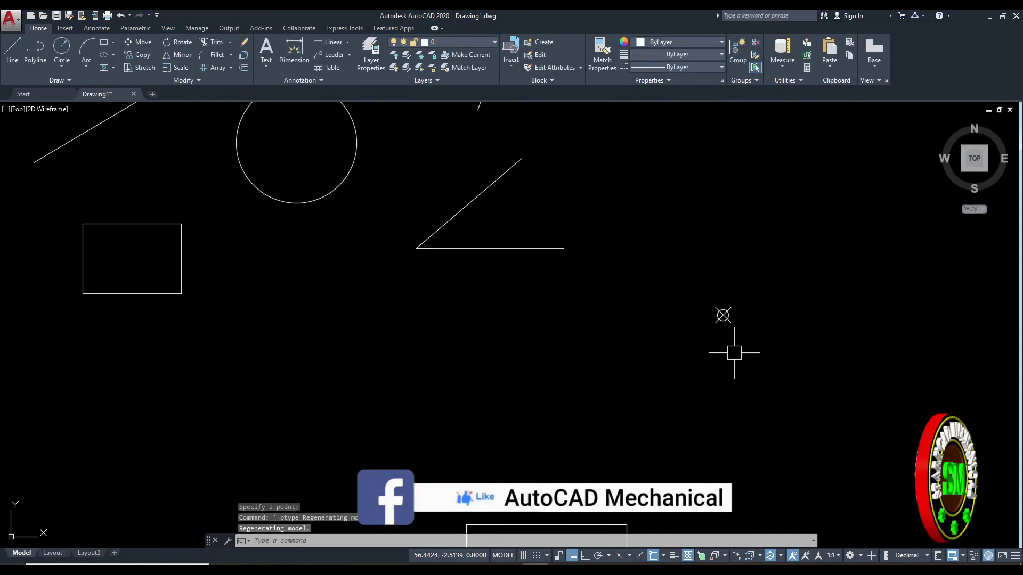
Zoom and pan to the new circled-X point, then close the Utilities and Measure menus.
scroll(735, 338, up, 5)
scroll(720, 314, down, 2)
scroll(785, 327, down, 2)
scroll(684, 278, down, 2)
scroll(666, 274, down, 2)
middle_drag(736, 299, 796, 318)
scroll(799, 320, up, 5)
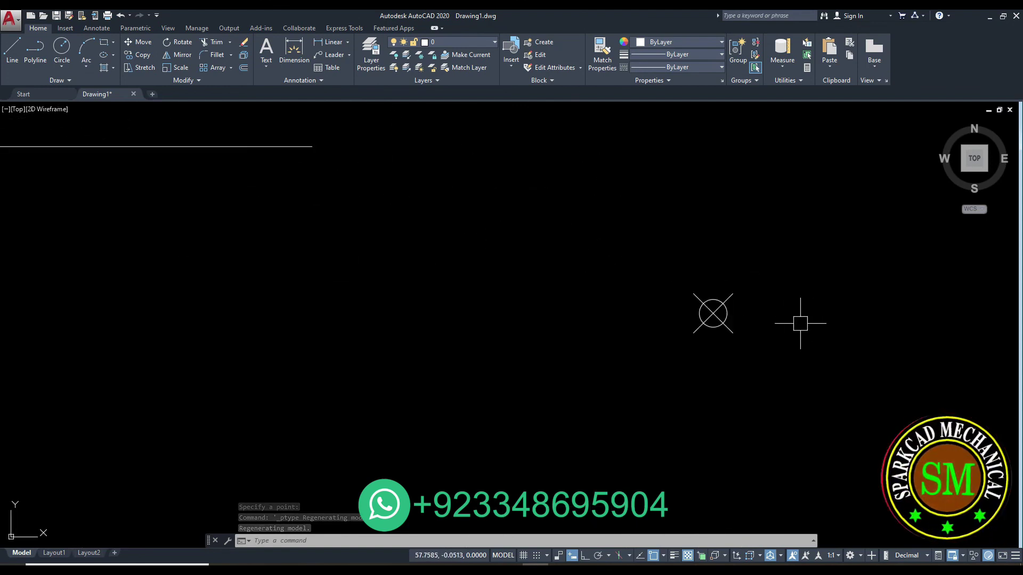
scroll(755, 306, down, 3)
click(797, 82)
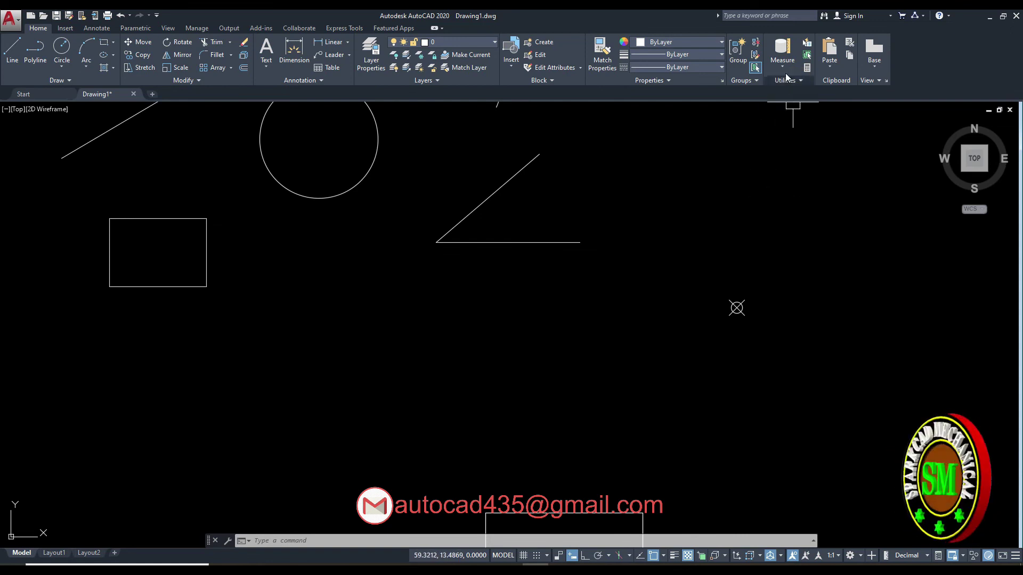
click(783, 69)
click(672, 196)
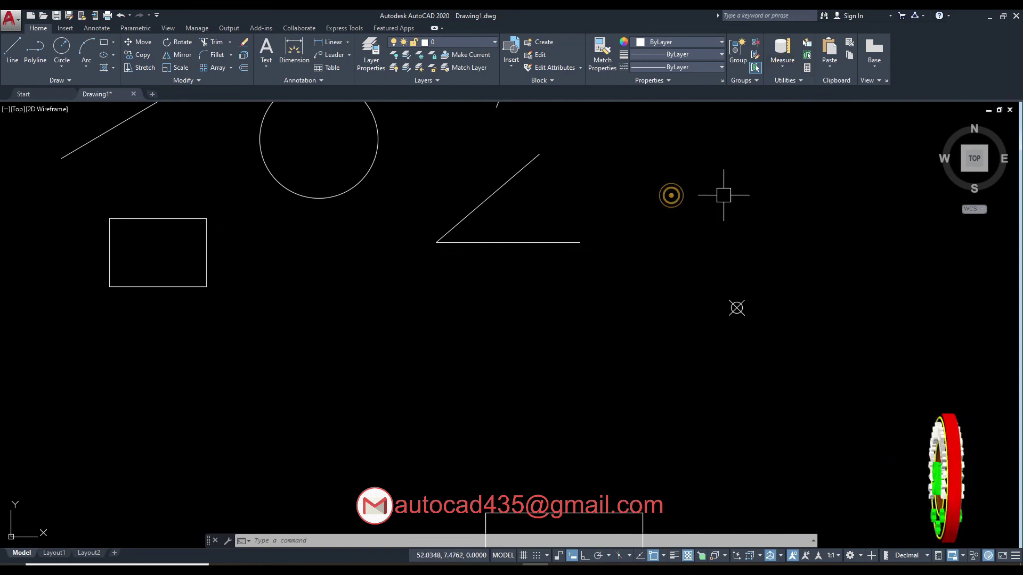
scroll(680, 217, down, 2)
scroll(616, 247, down, 2)
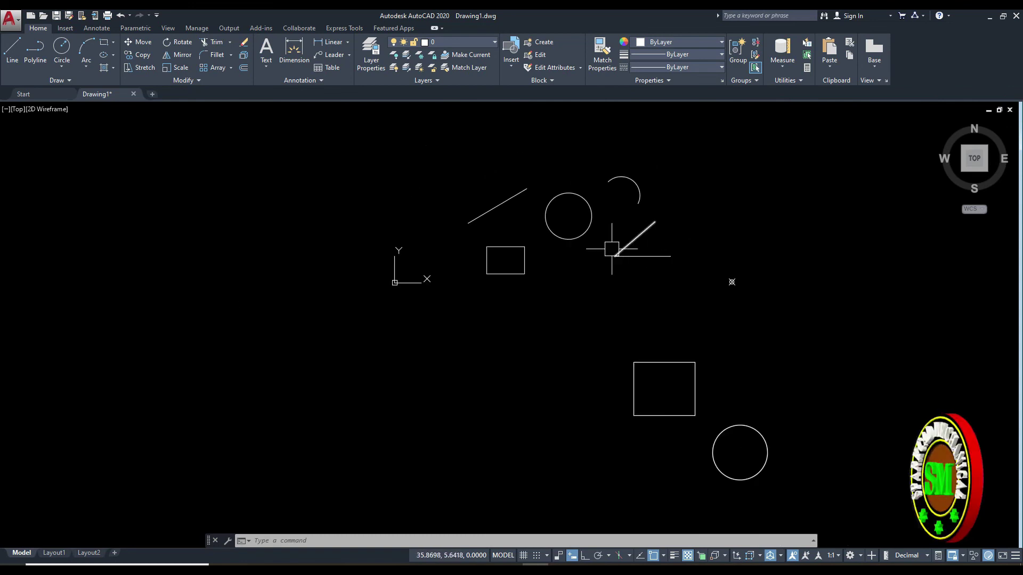